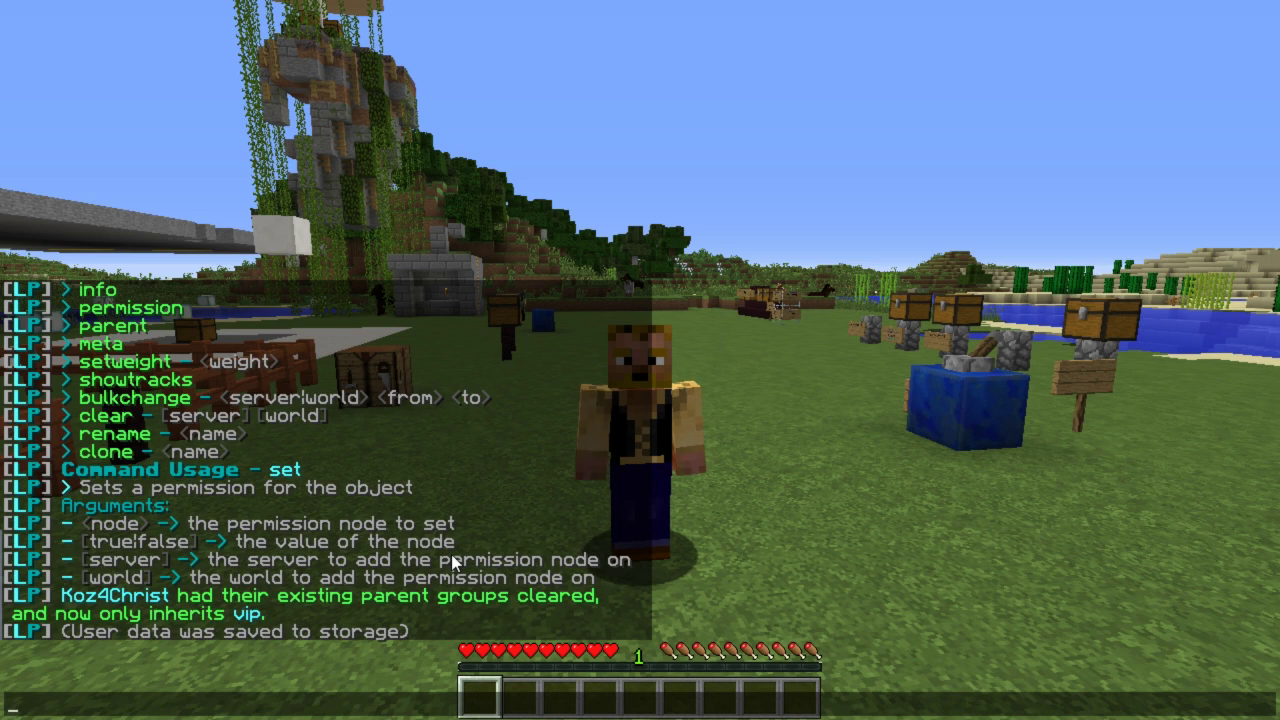
Try /warp Tutorial, then teleport to the Kingdom world with /mv tp Kingdom
text(/)
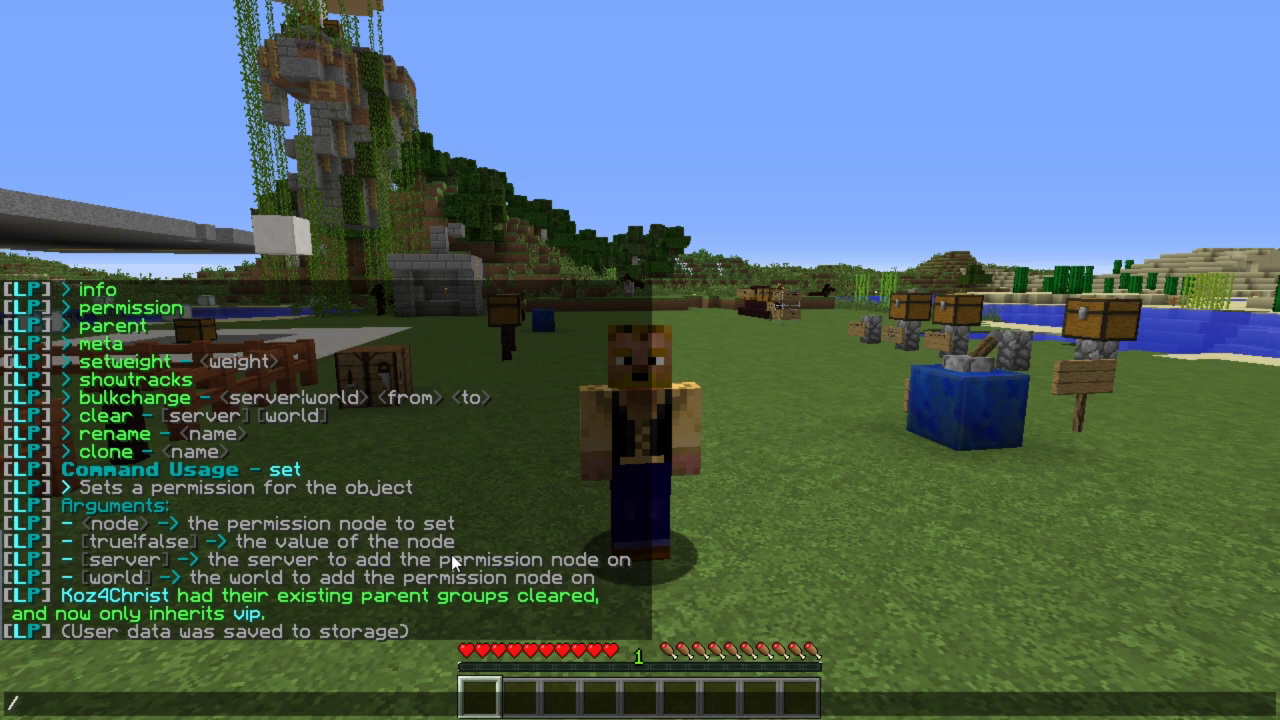
text(warp Tutorial)
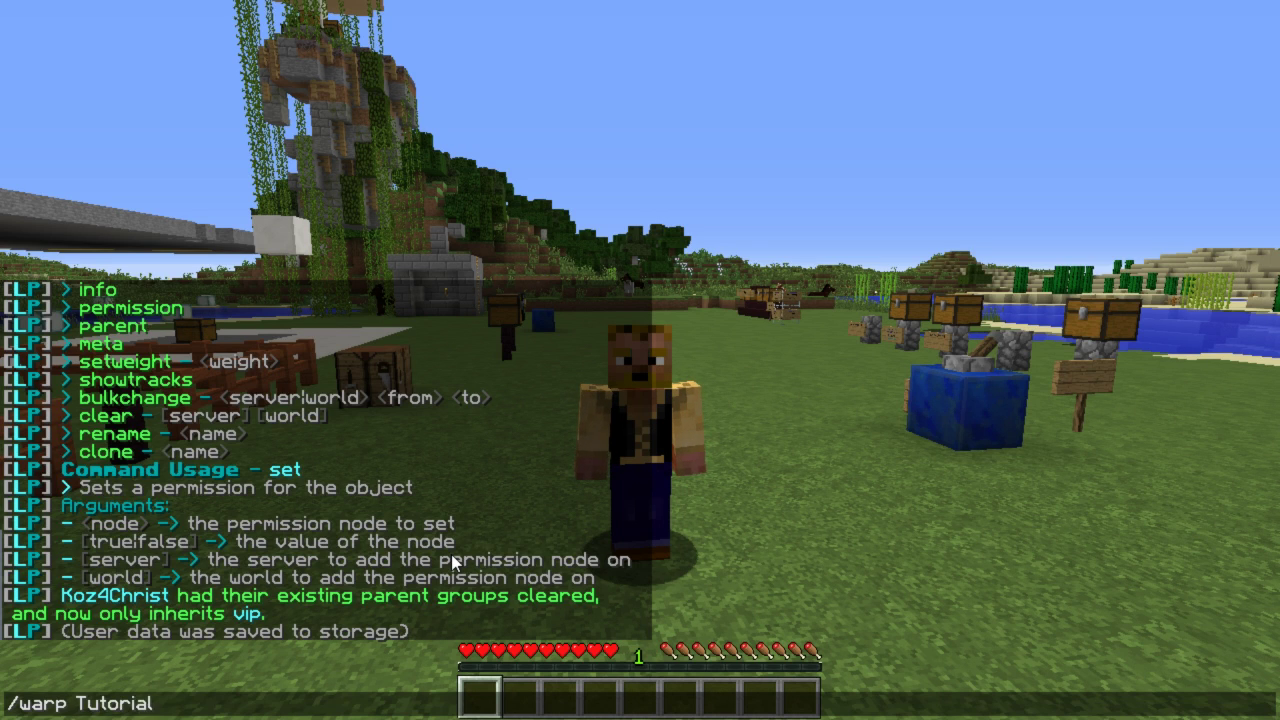
key(Return)
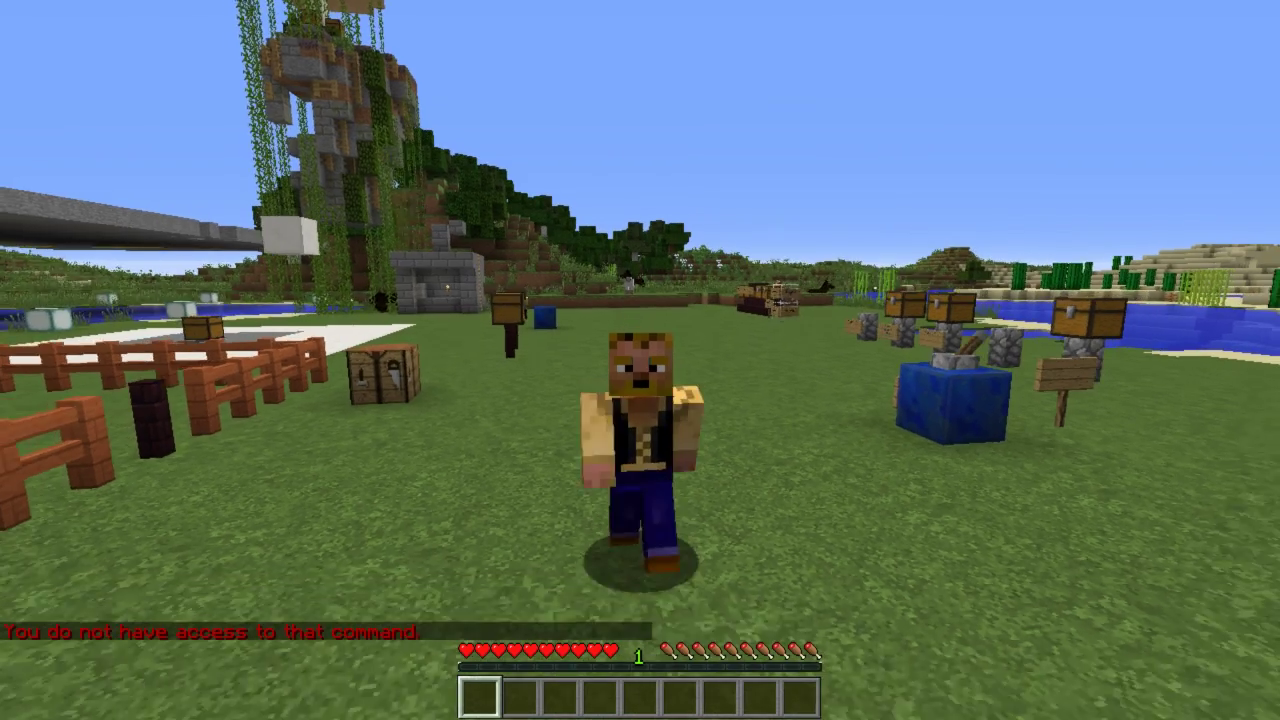
text(t/mv tp Kingdom)
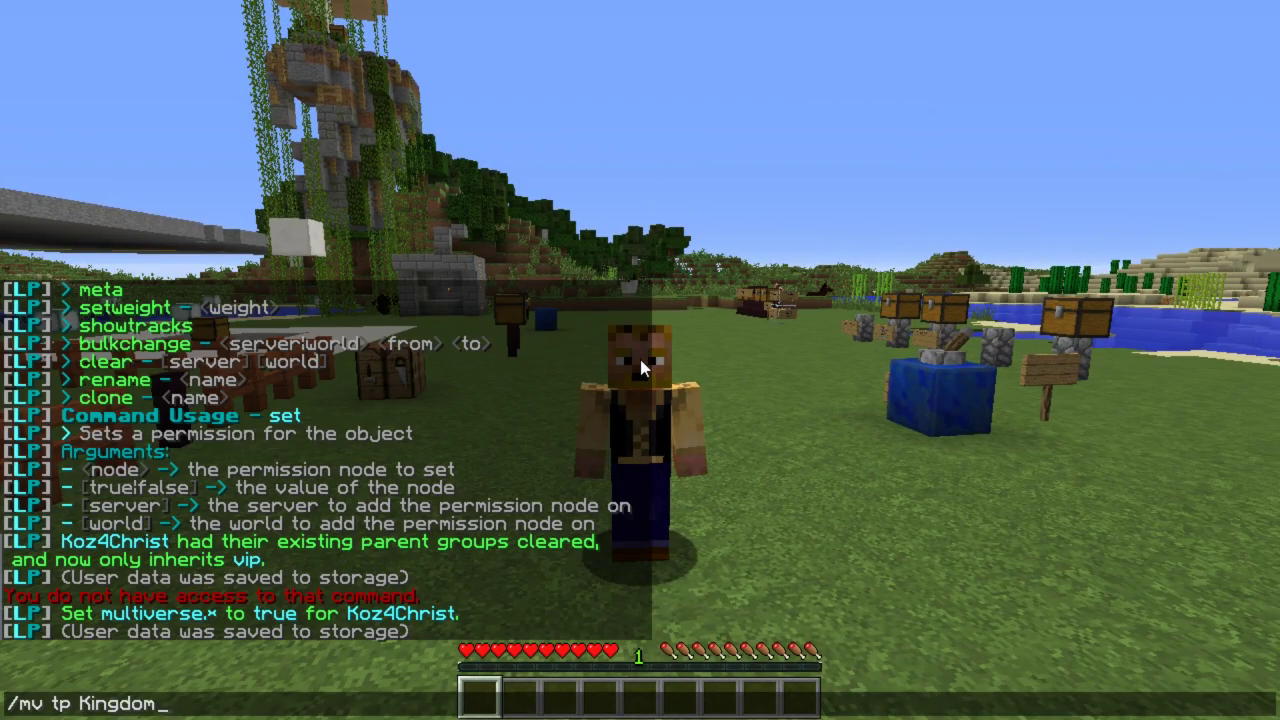
key(Return)
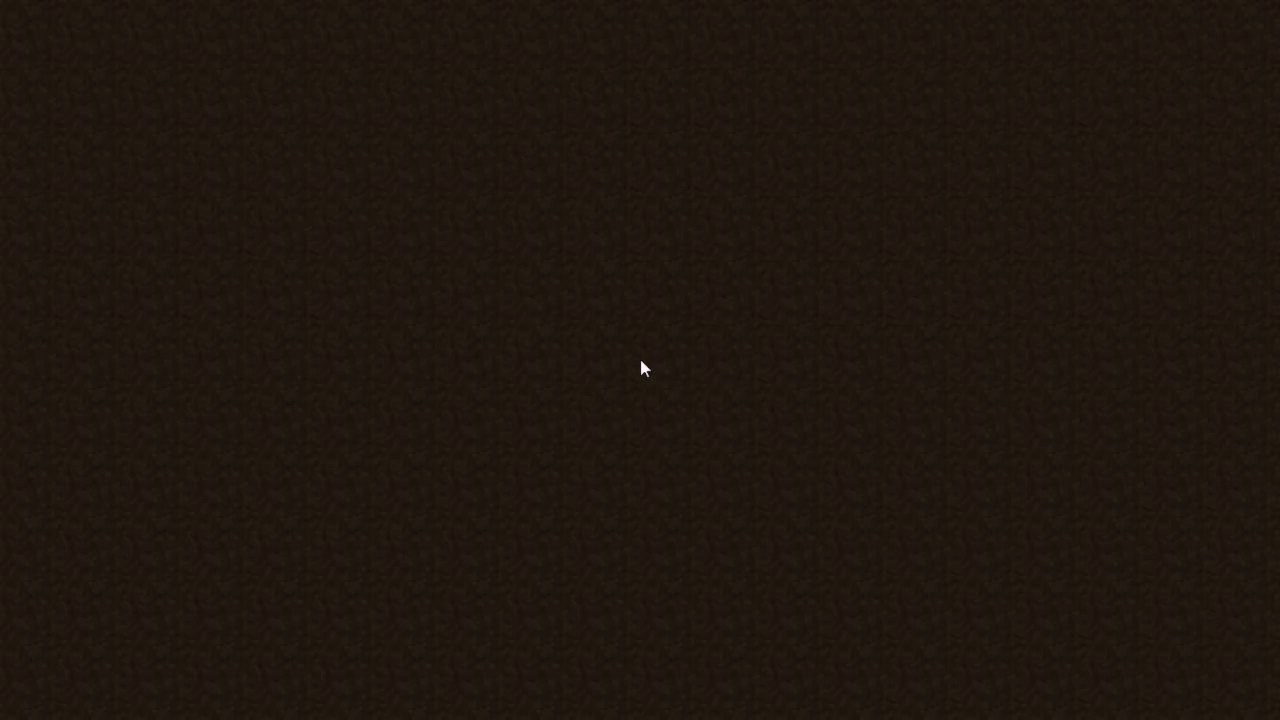
Warp to Tutorial from Kingdom, then retry /warp Tutorial from Tutorial and get refused
key(slash)
text(warp Tutorial)
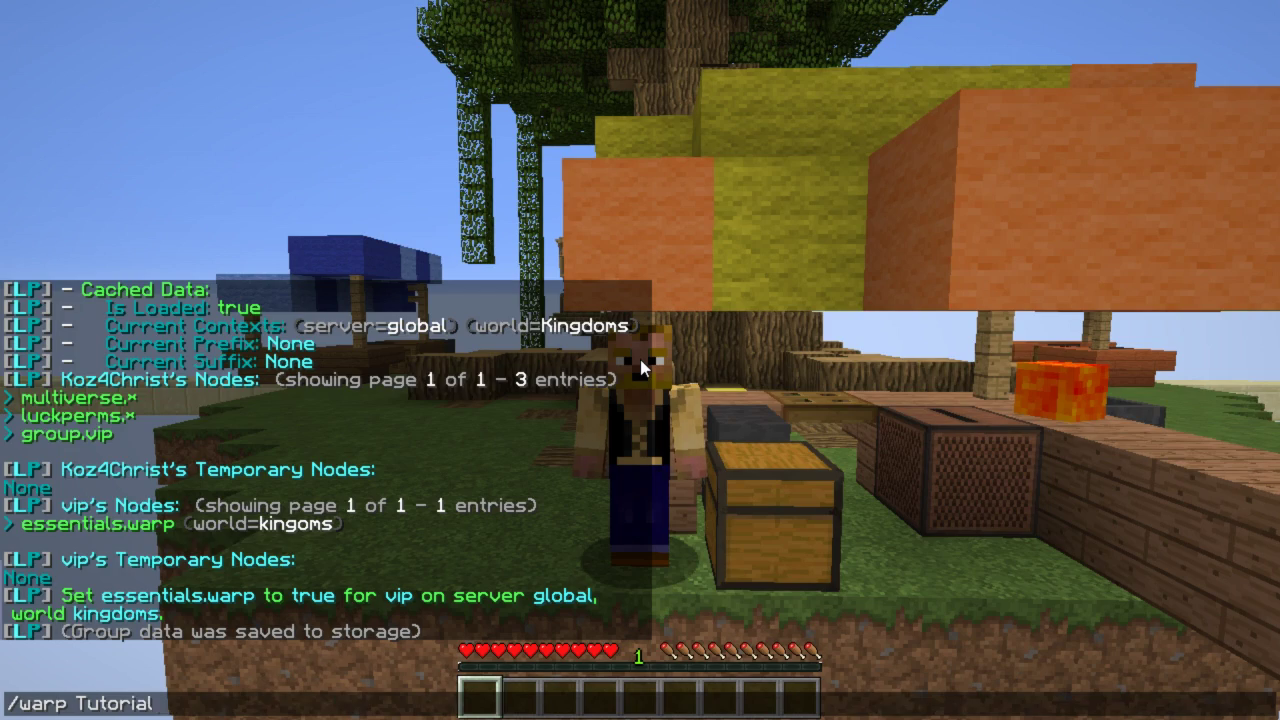
key(Return)
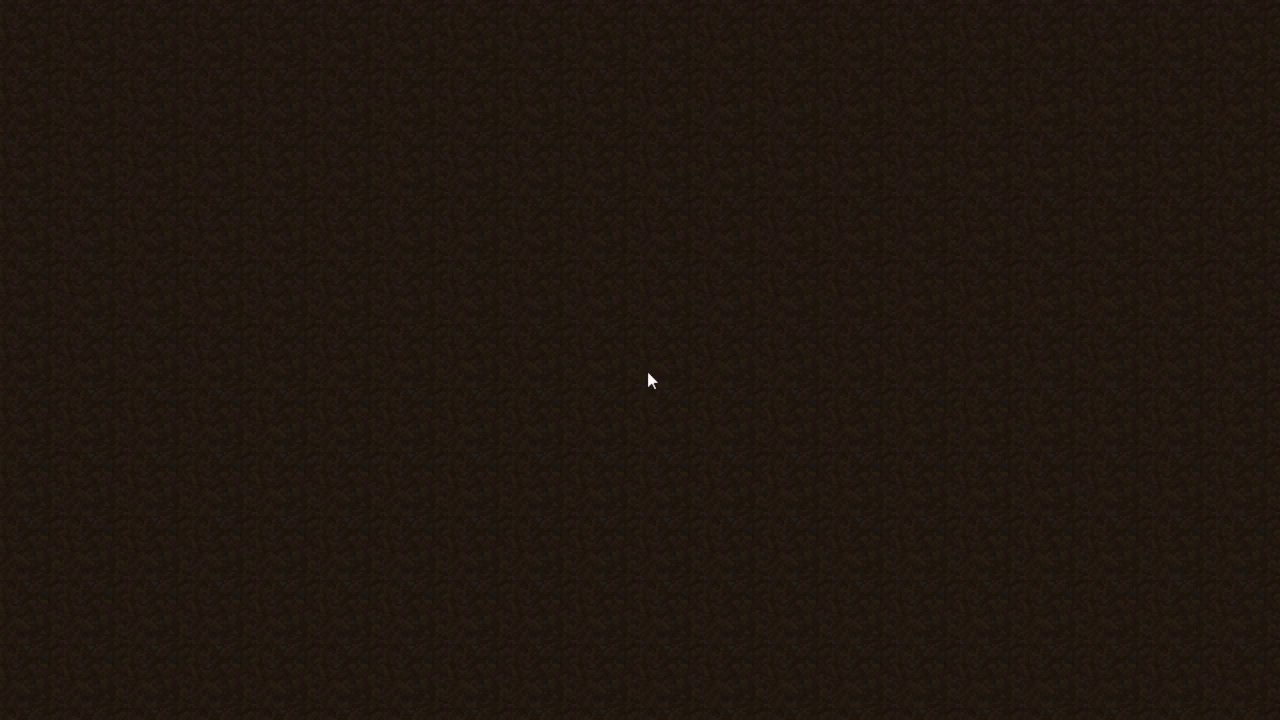
key(slash)
text(warp Tutorial)
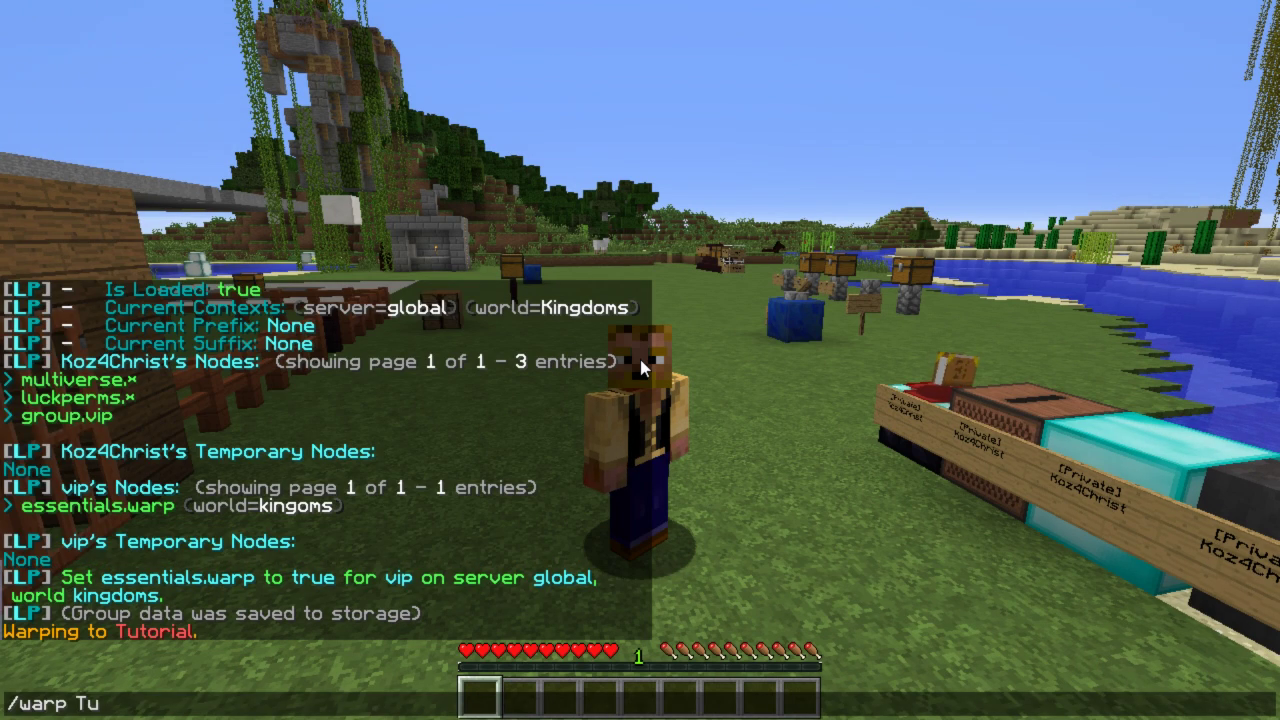
key(Return)
key(t)
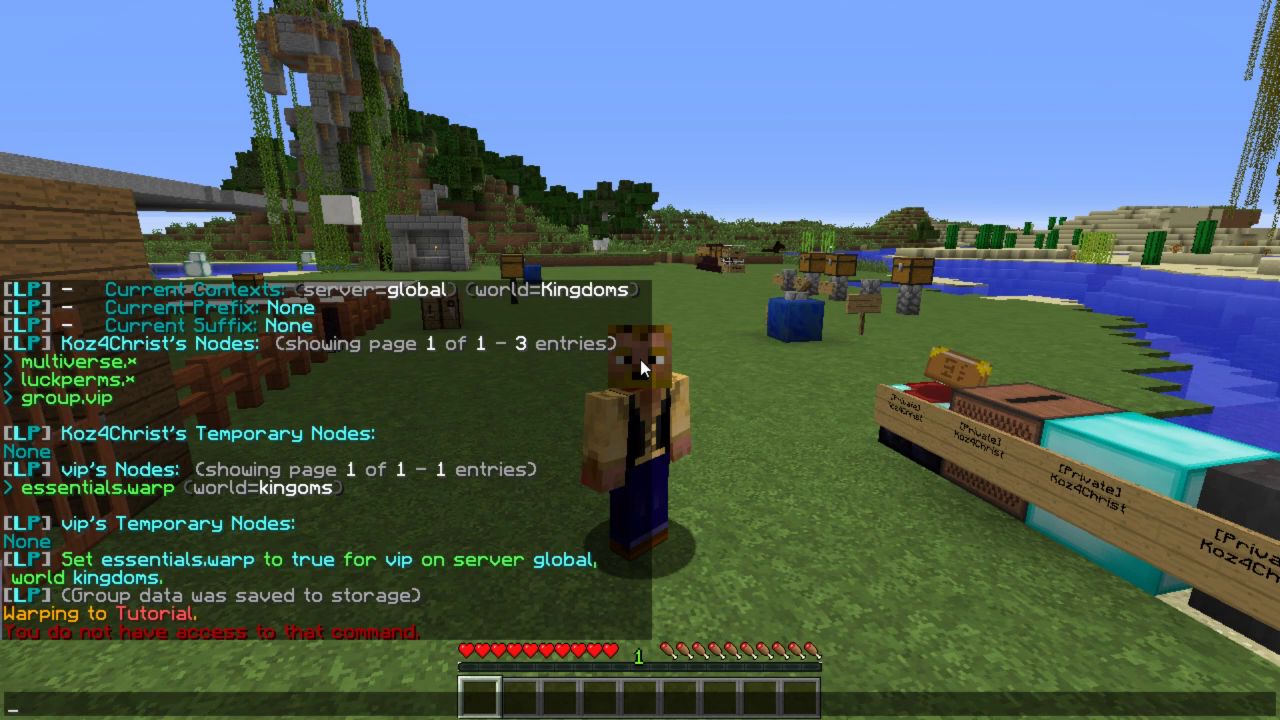
Run /lp group VIP permission settemp essentials.warp true with a 10-second duration
text(/)
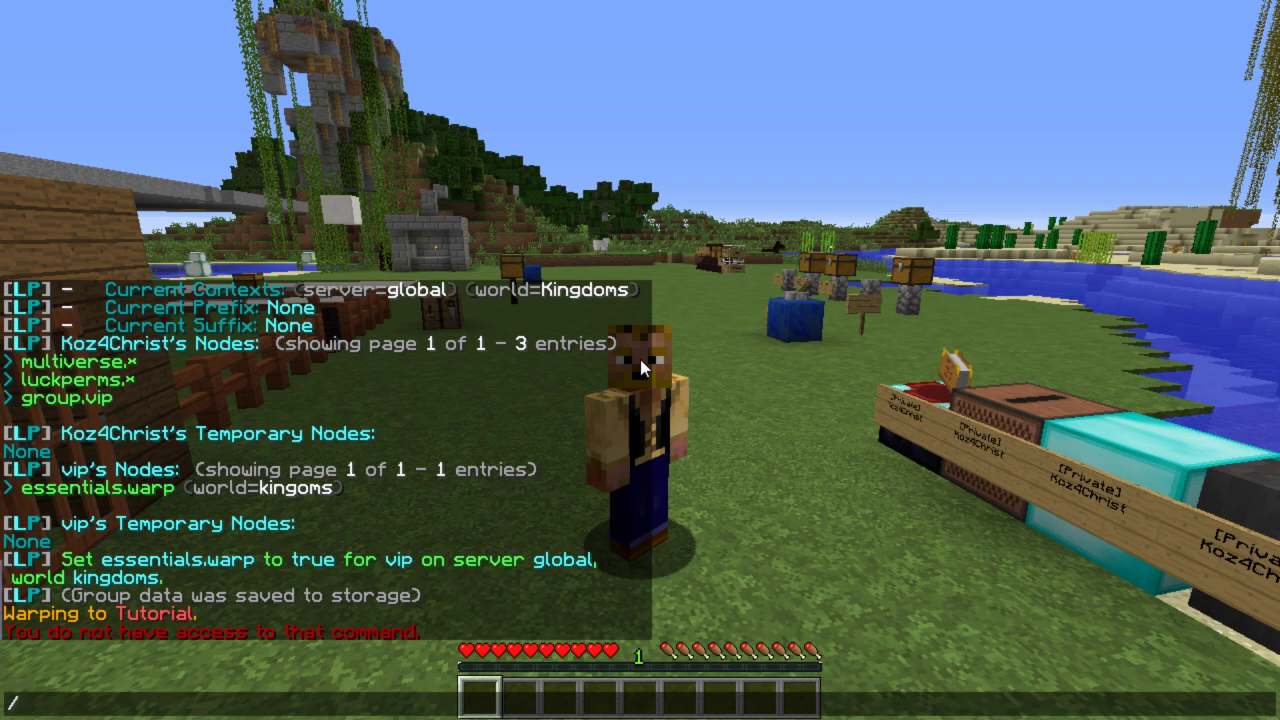
text(lp group VIP)
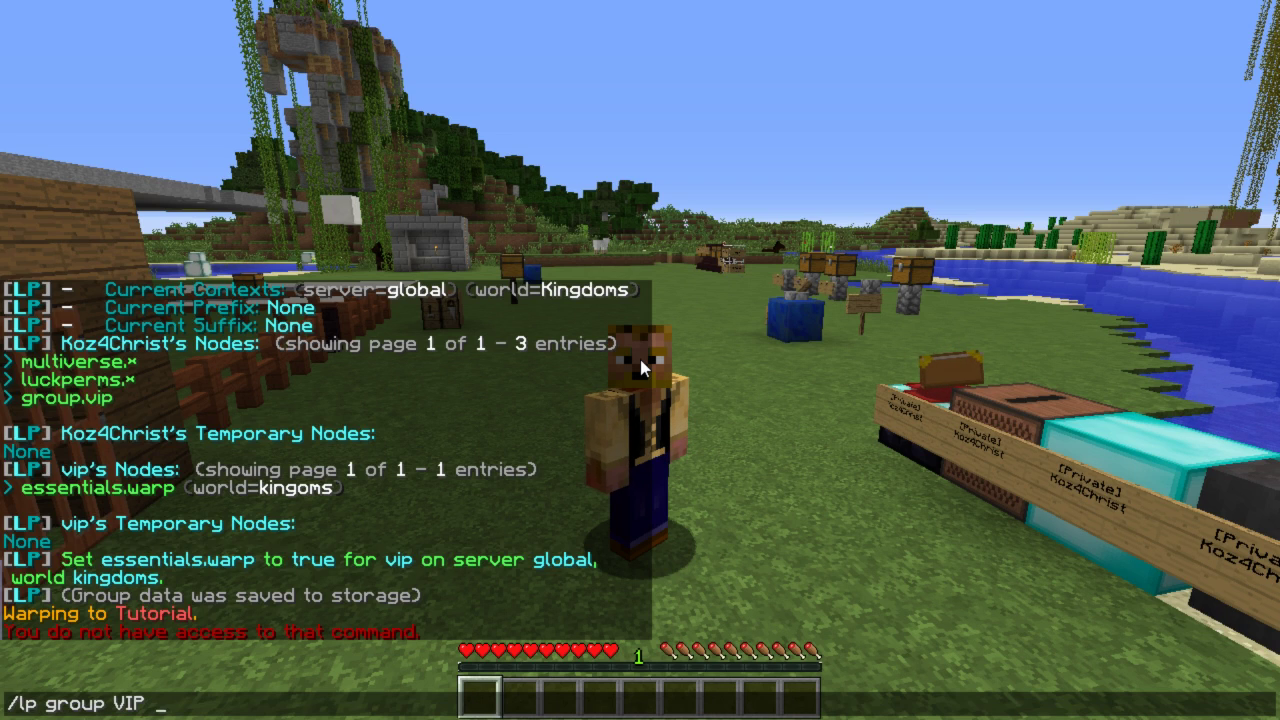
text( permission settemp essentials.warp true 10s)
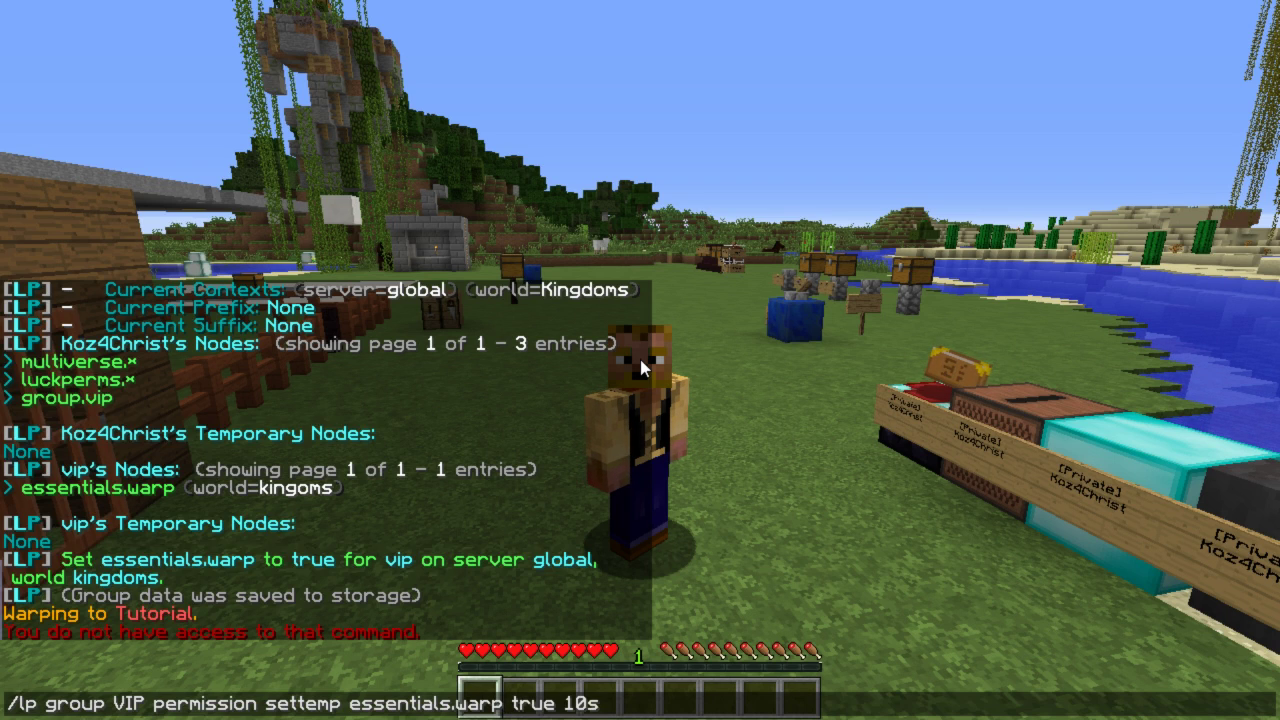
key(BackSpace)
text(m)
key(BackSpace)
key(BackSpace)
text(0h)
key(BackSpace)
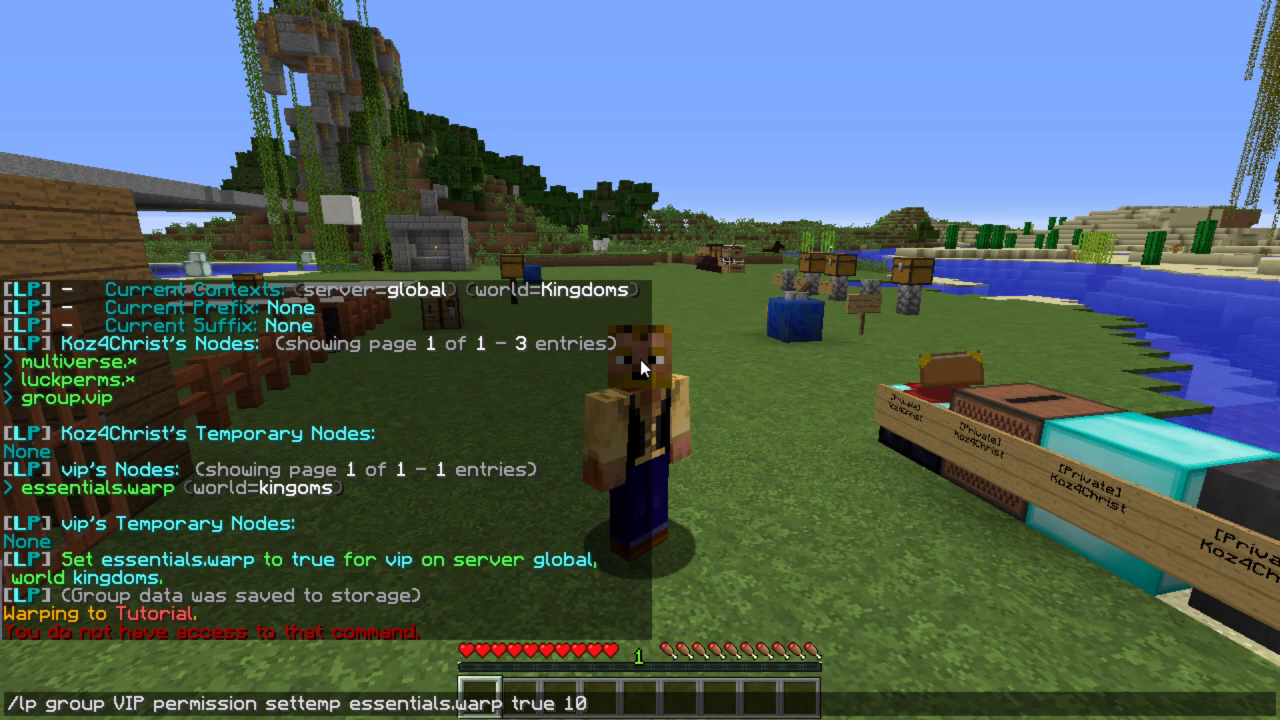
text(M)
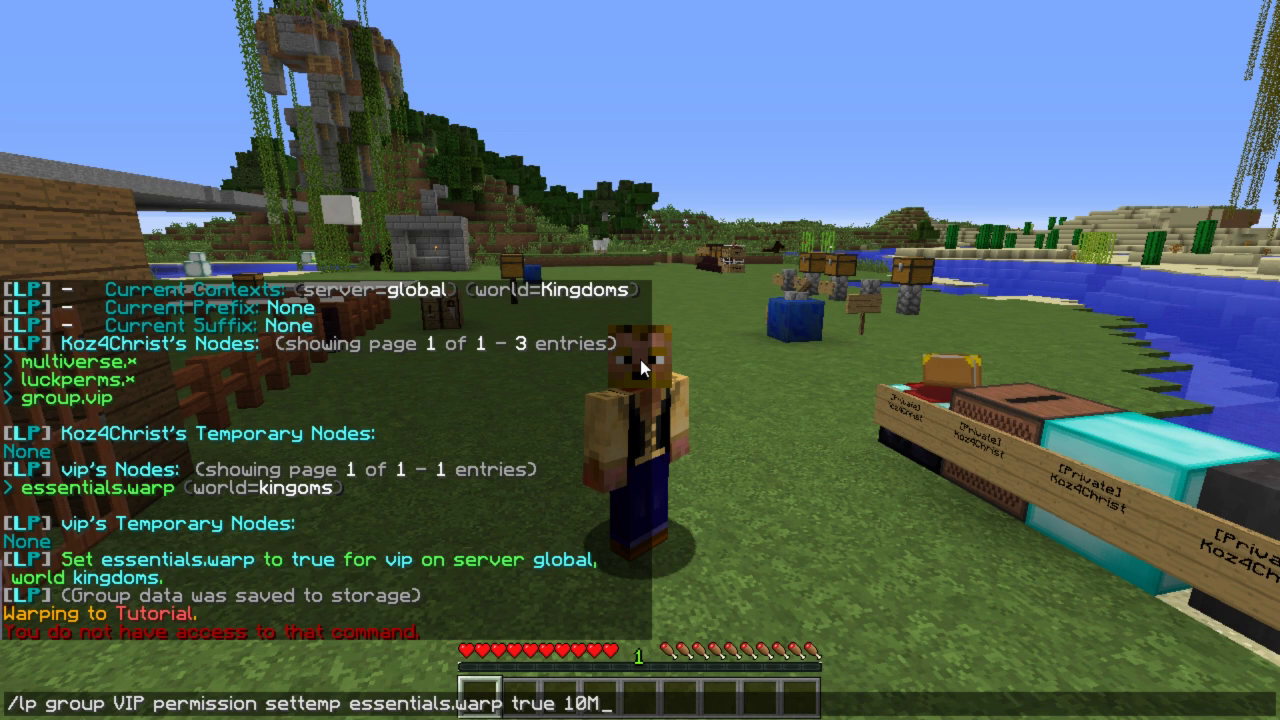
key(BackSpace)
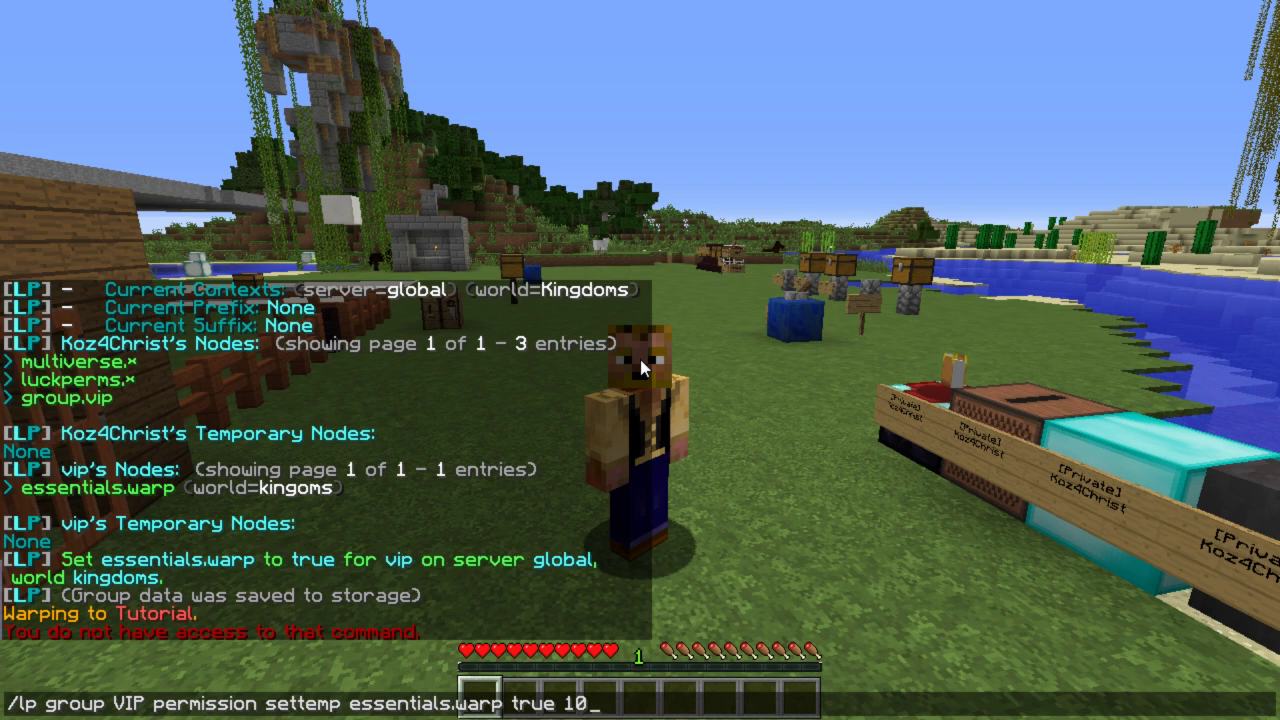
text(d)
key(BackSpace)
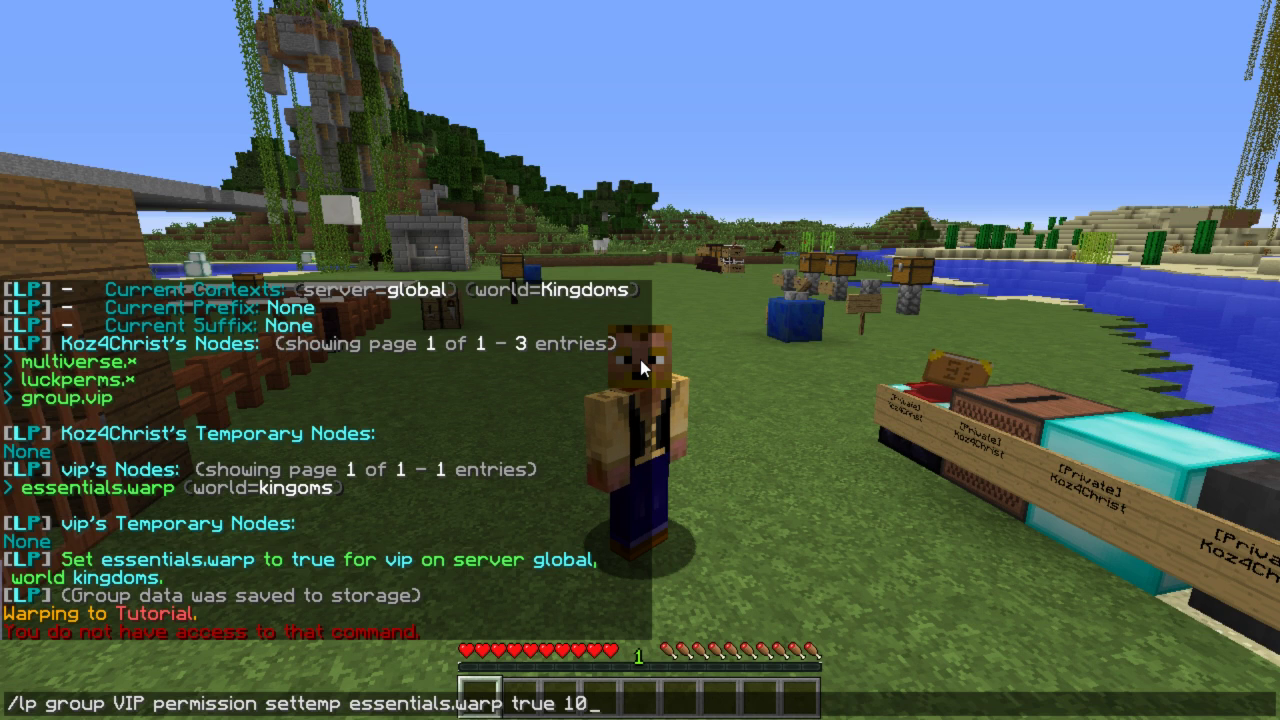
key(Return)
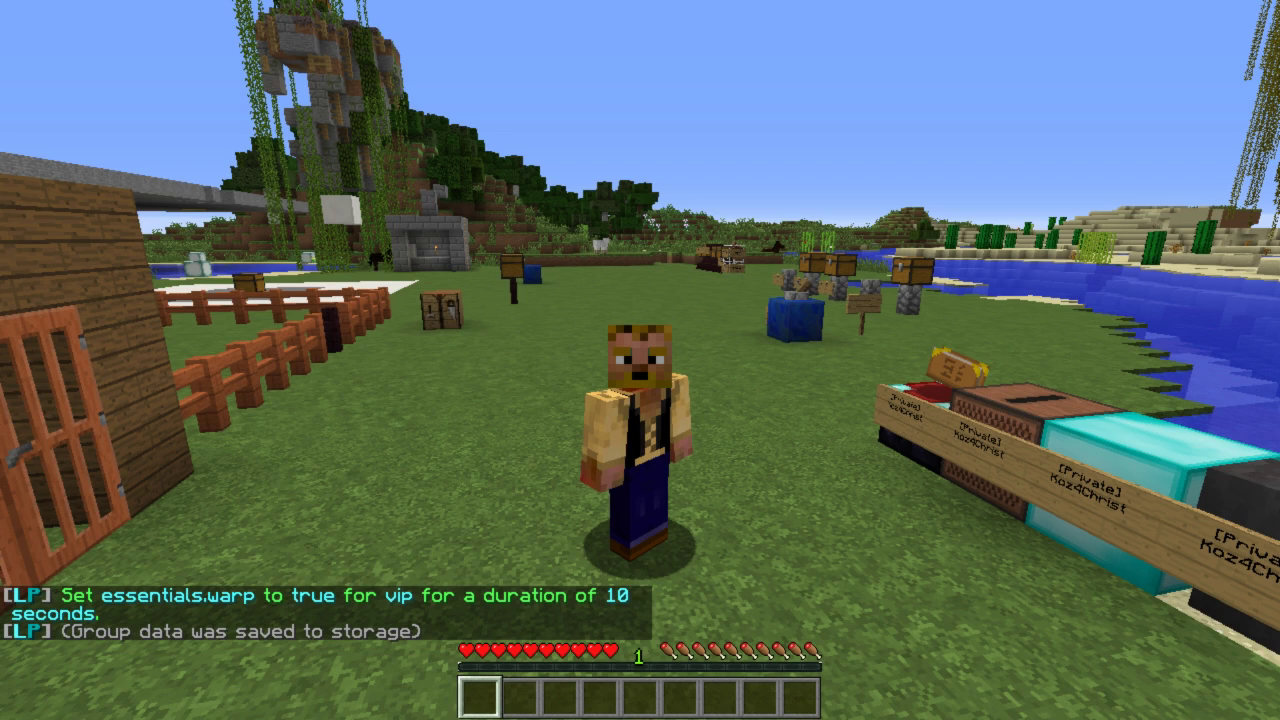
Warp to Tutorial using the temporary permission, then list groups to show vip and default
text(/warp Tutoia)
key(BackSpace)
key(BackSpace)
text(rial)
key(Return)
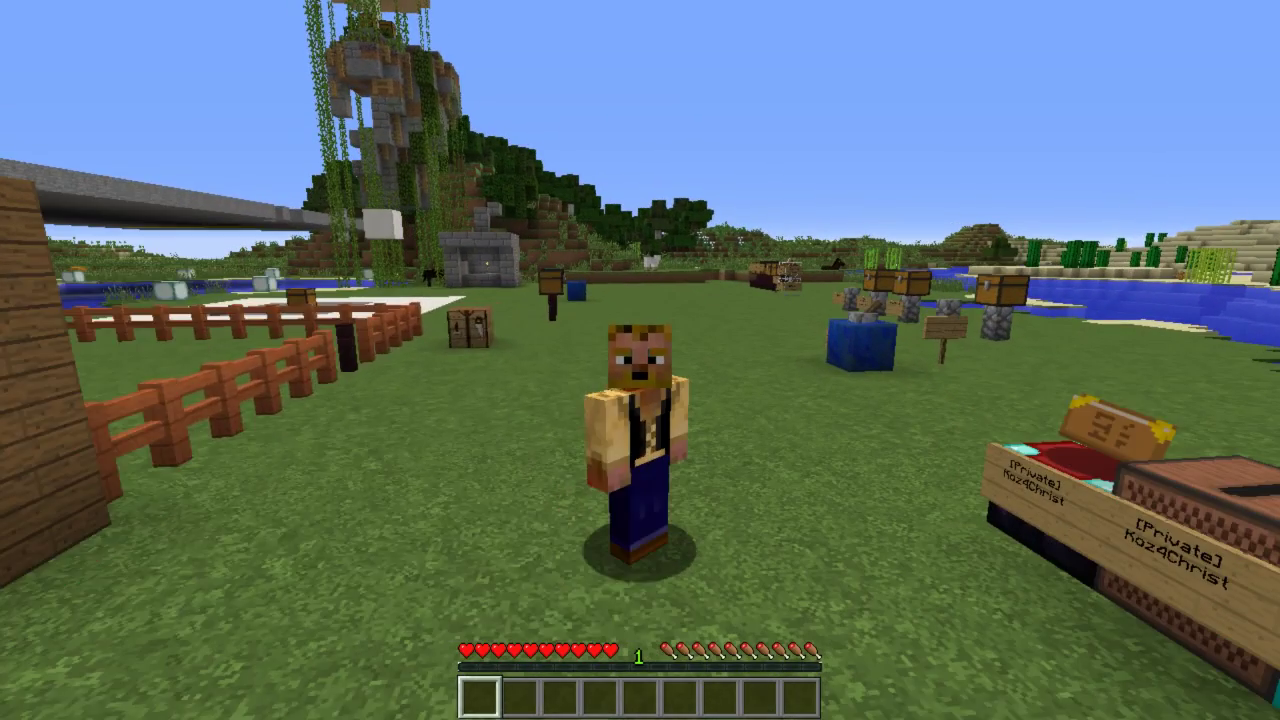
text(/lp listgroups)
key(Return)
After the 10 seconds expire, retry /warp Tutorial and see it refused
key(t)
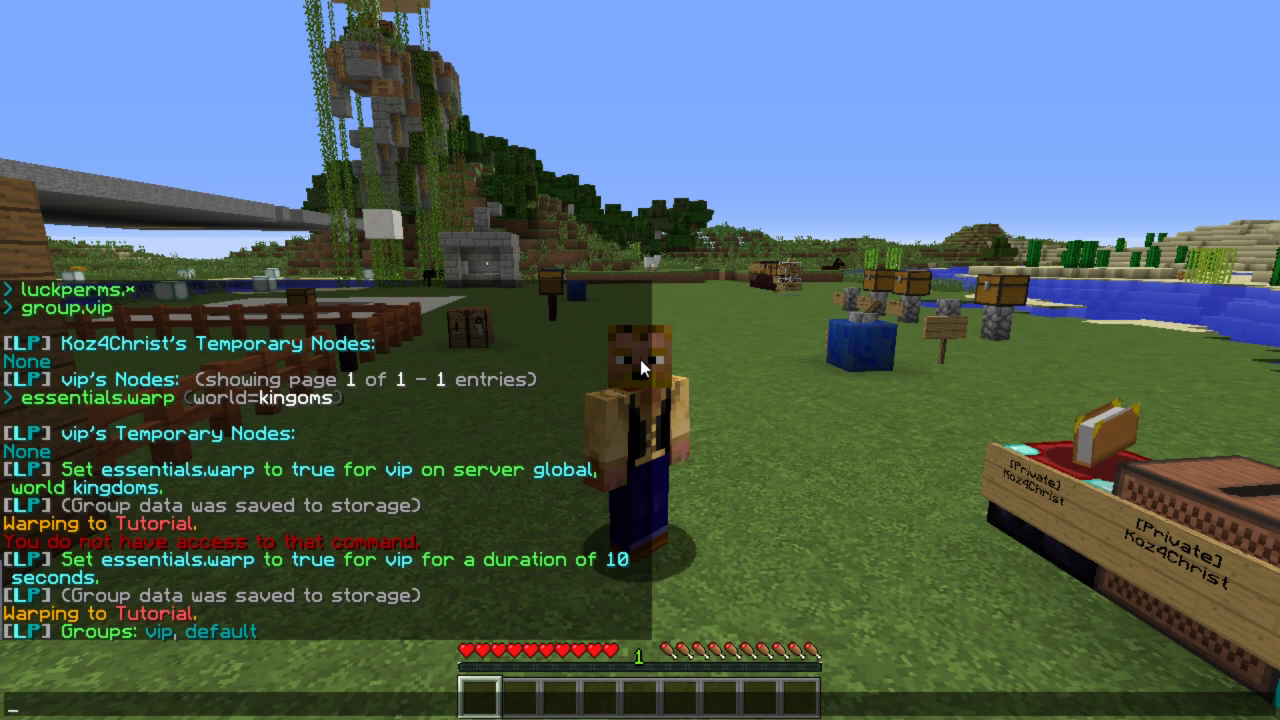
key(Up)
key(Up)
key(Up)
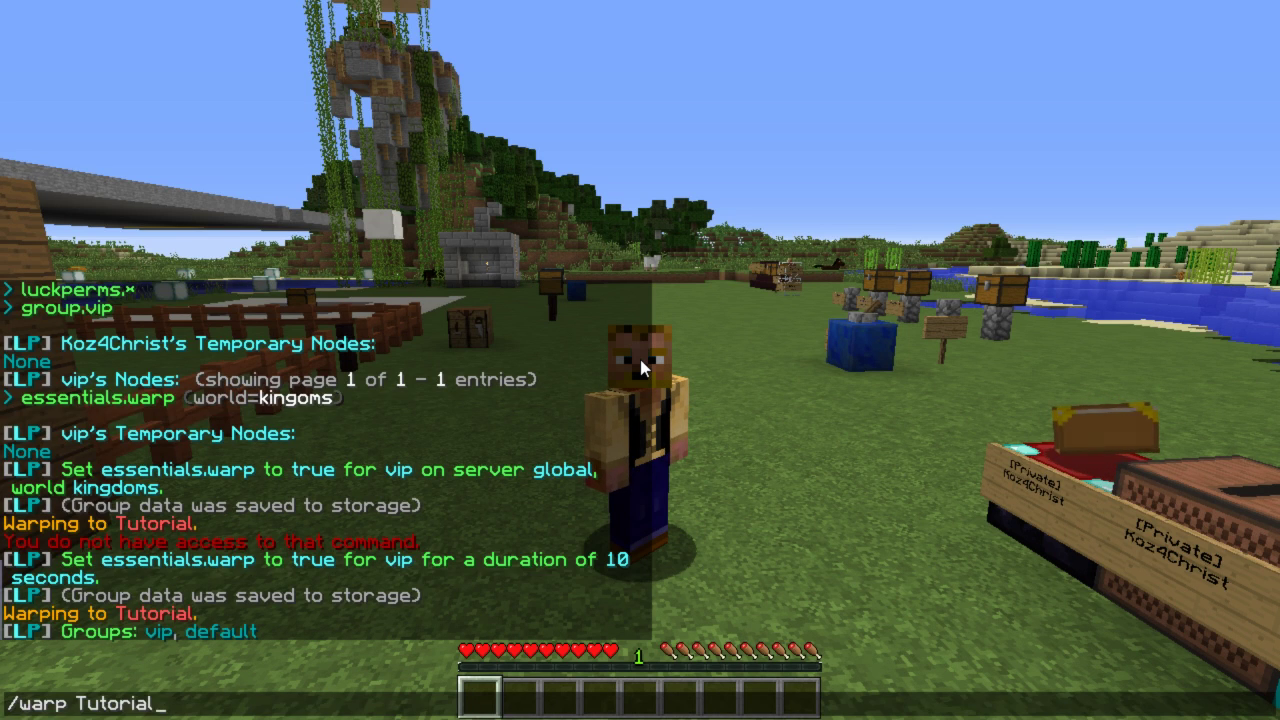
key(Return)
key(s)
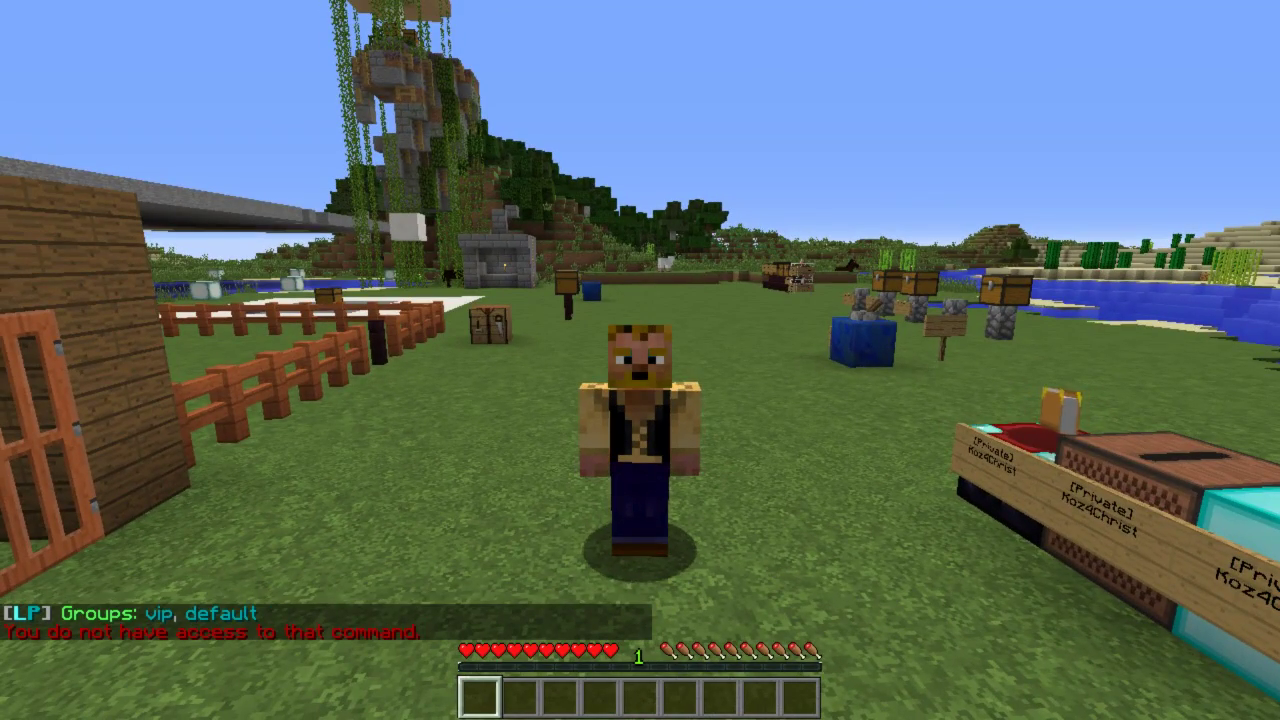
key(slash)
text(lp)
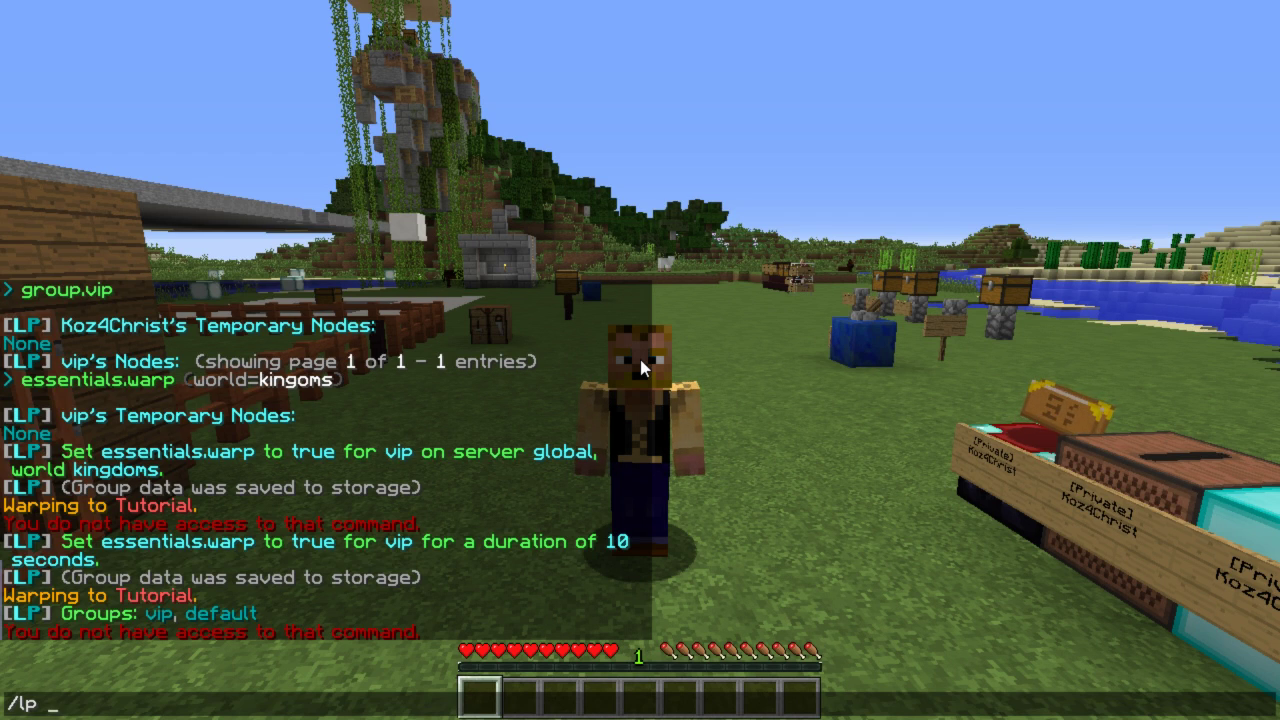
Run /lp group VIP meta to list the available meta subcommands
text(goup)
key(BackSpace)
key(BackSpace)
key(BackSpace)
text(roup)
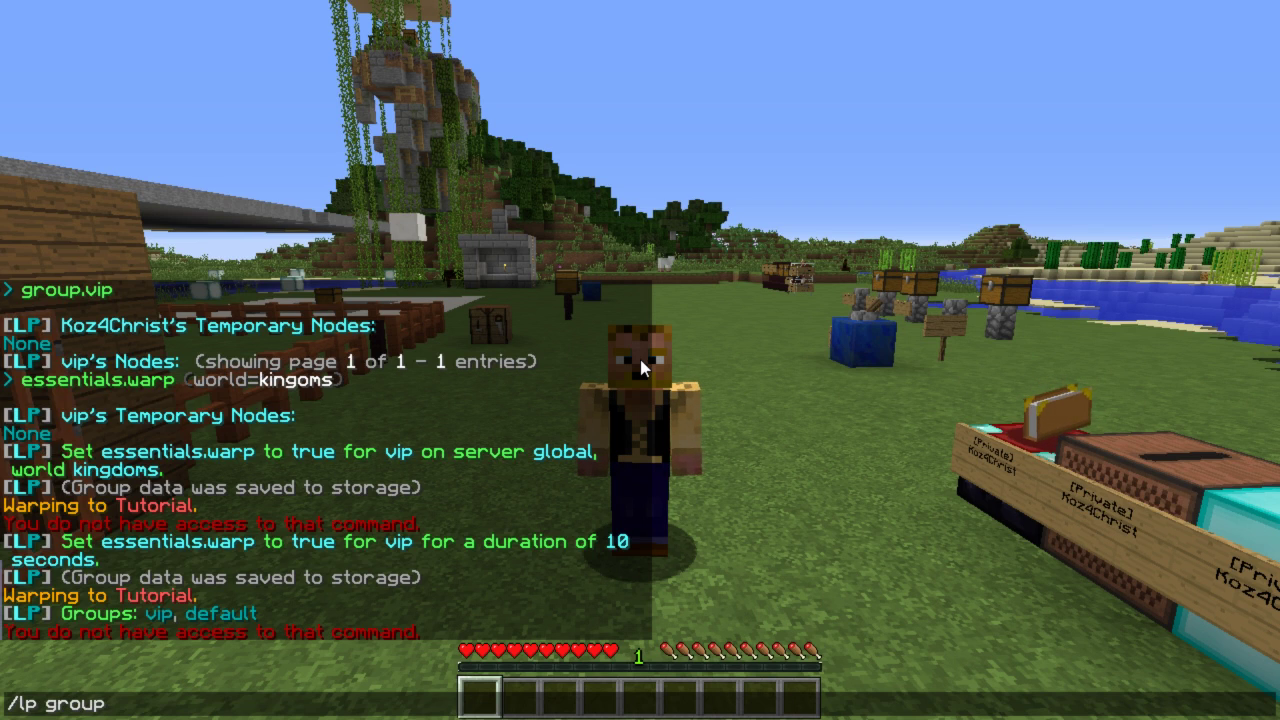
text( VIP)
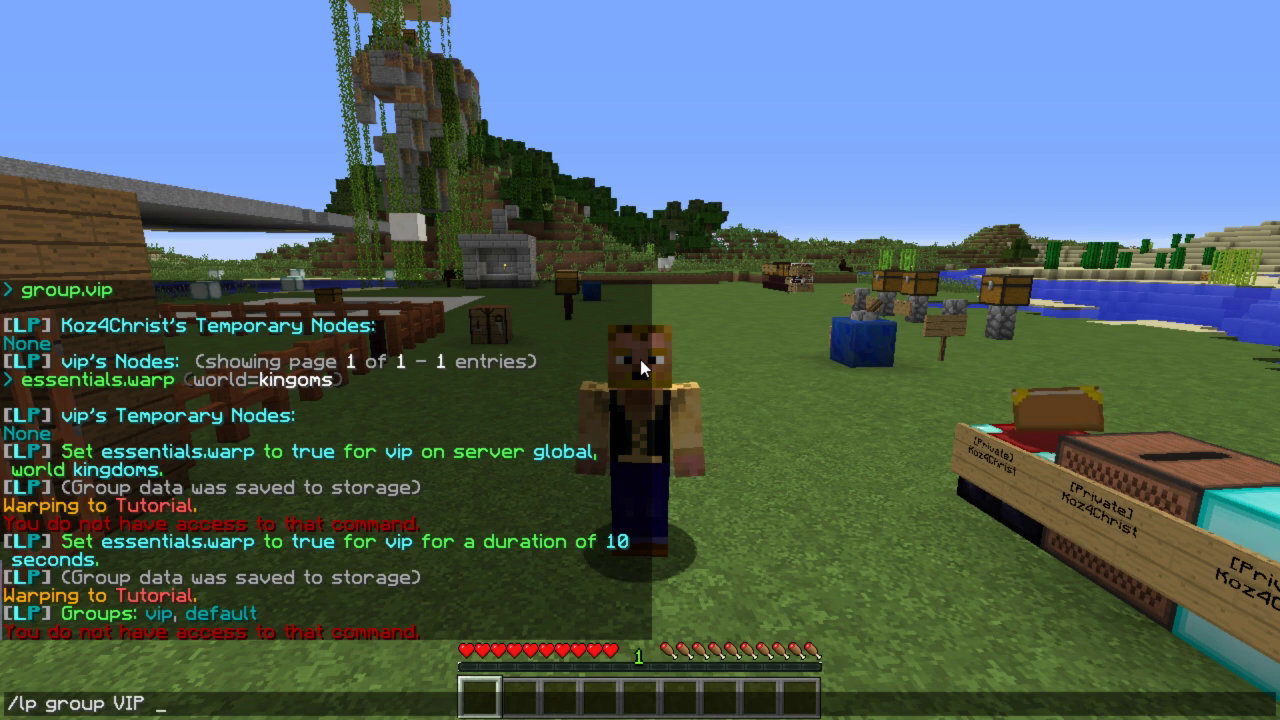
text( metas)
key(BackSpace)
key(Return)
key(t)
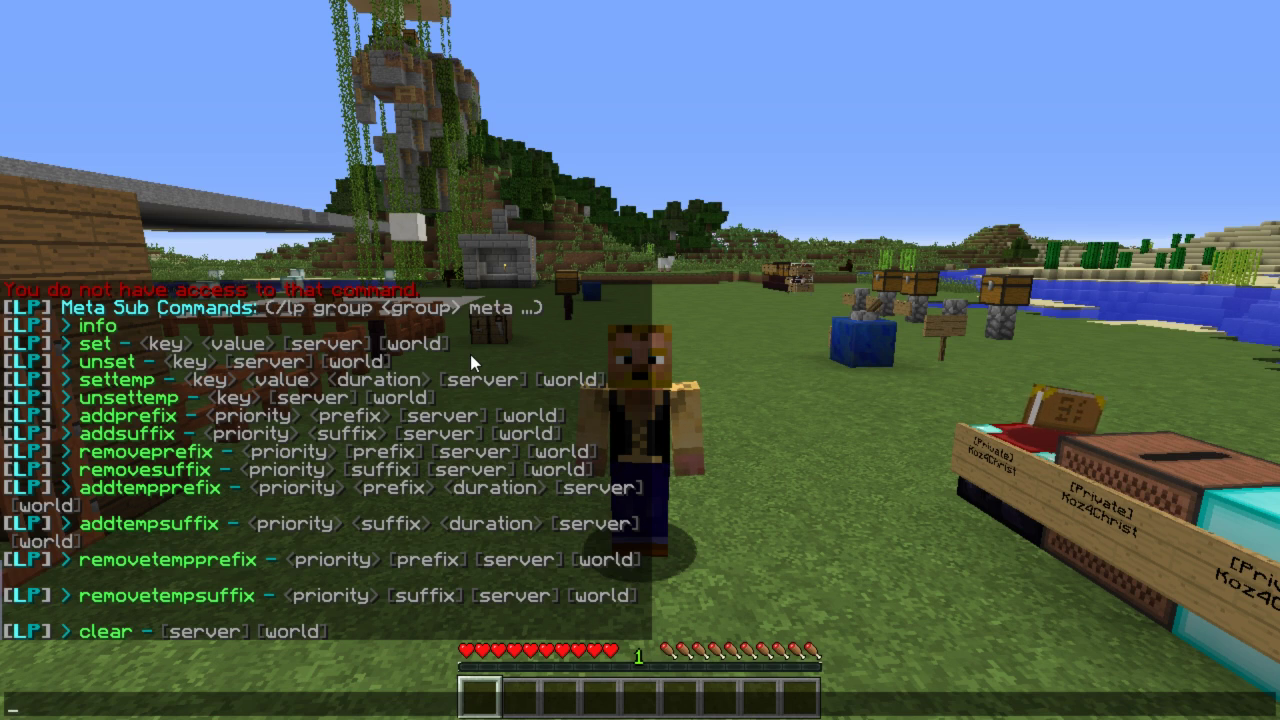
Add the " [VIP" suffix at priority 100 to VIP and send 'test' to see it
key(Up)
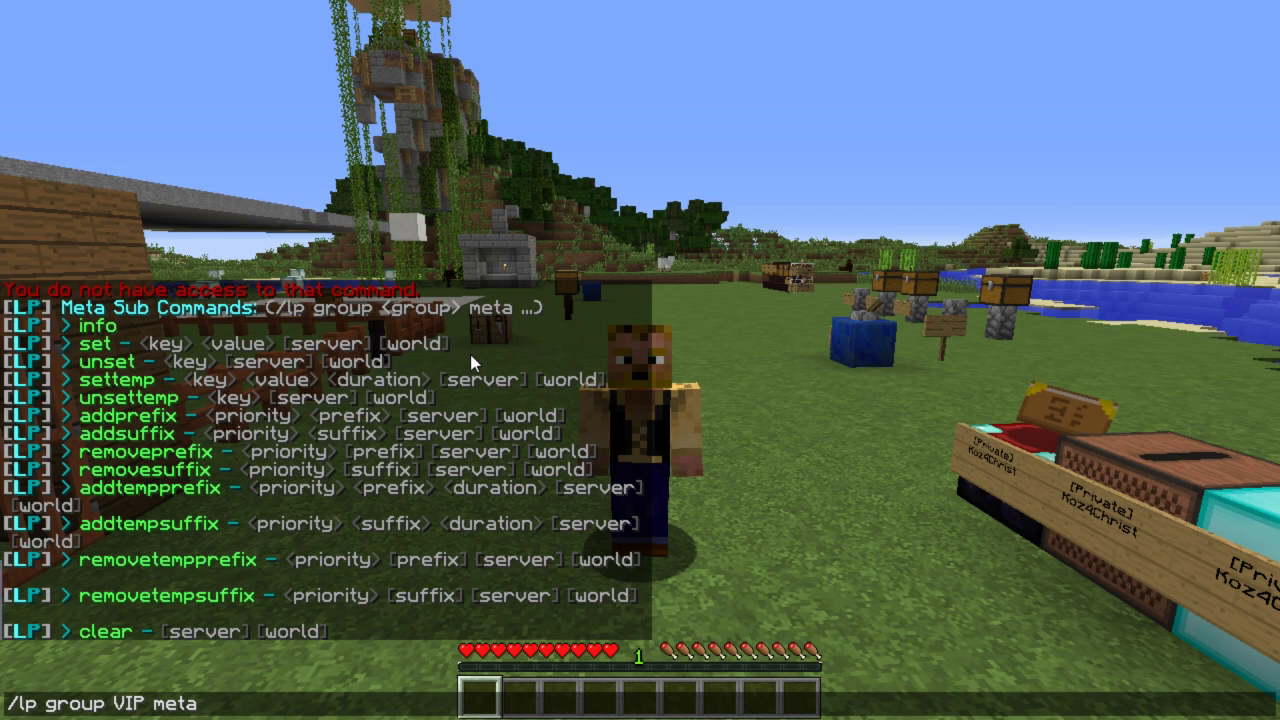
text(addsuffix 100)
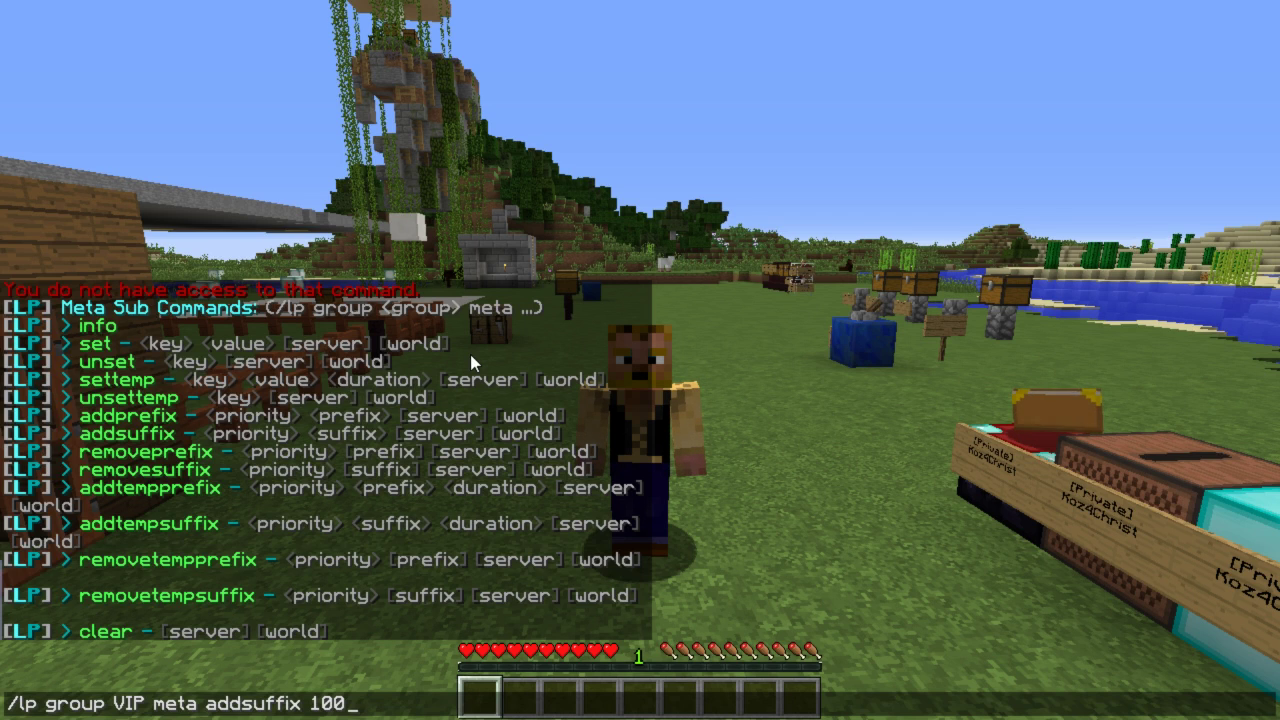
text( ")
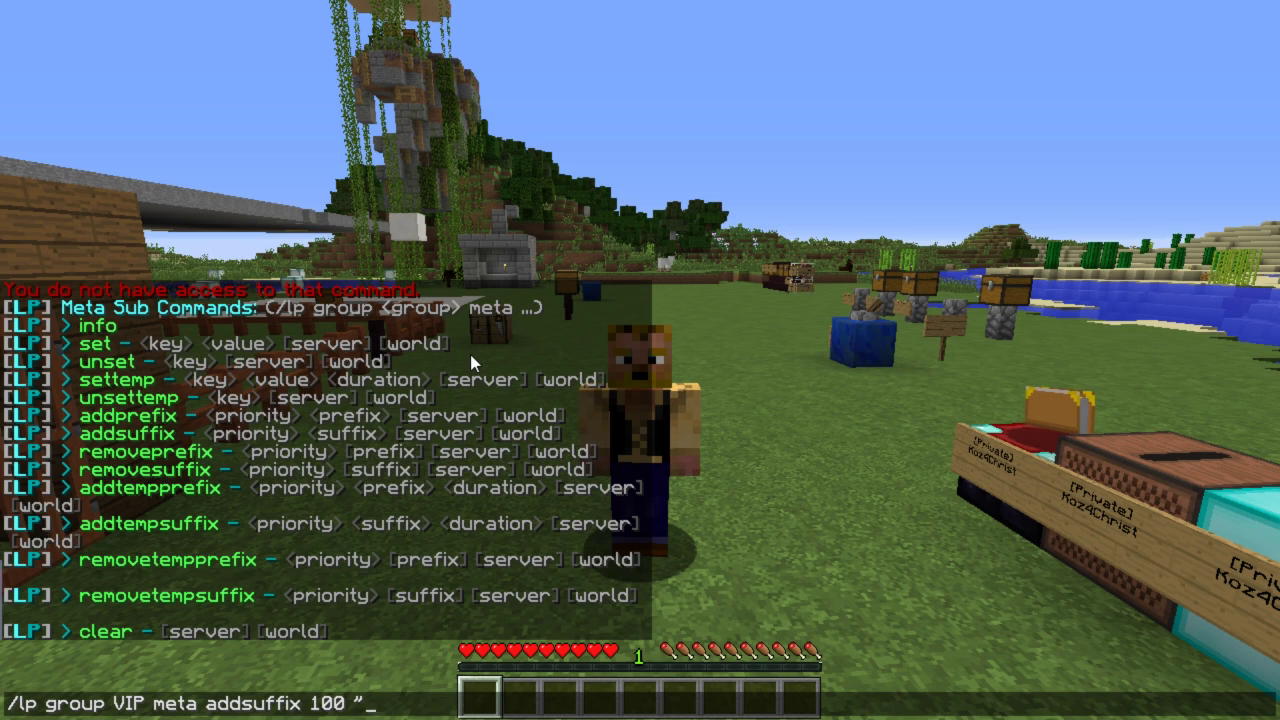
text( [VIP)
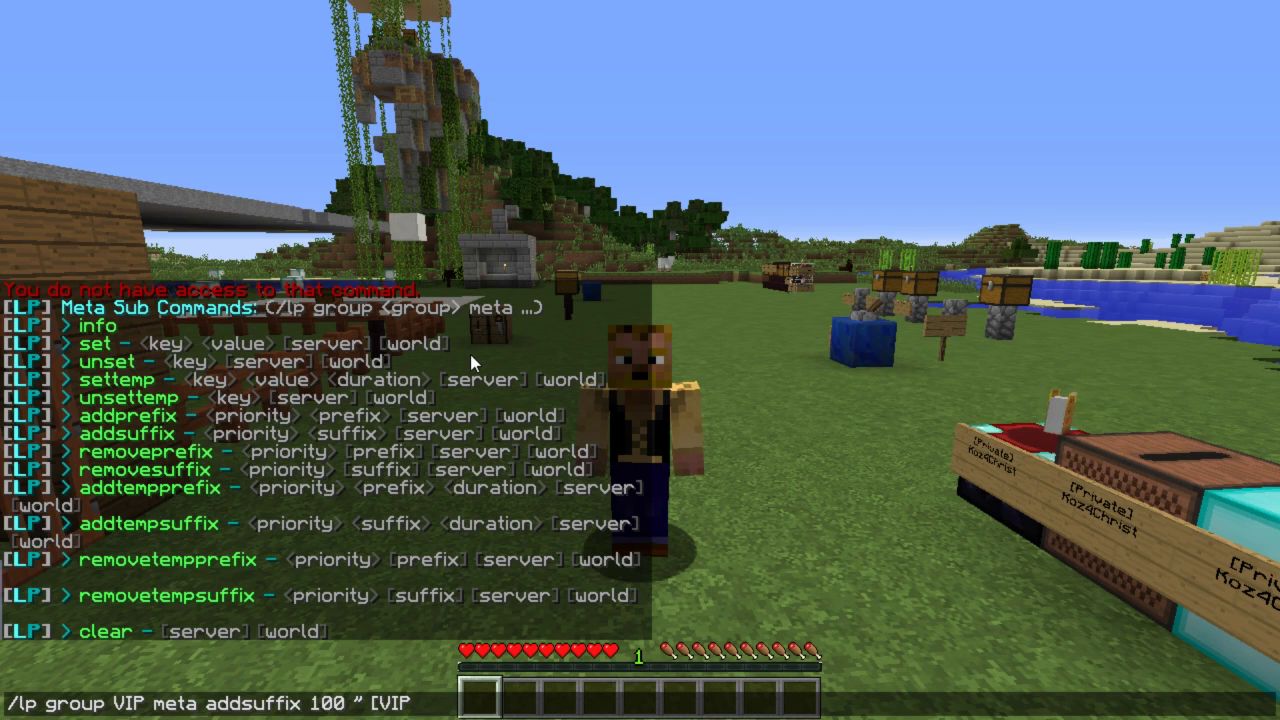
key(BackSpace)
key(BackSpace)
key(BackSpace)
key(BackSpace)
key(BackSpace)
key(BackSpace)
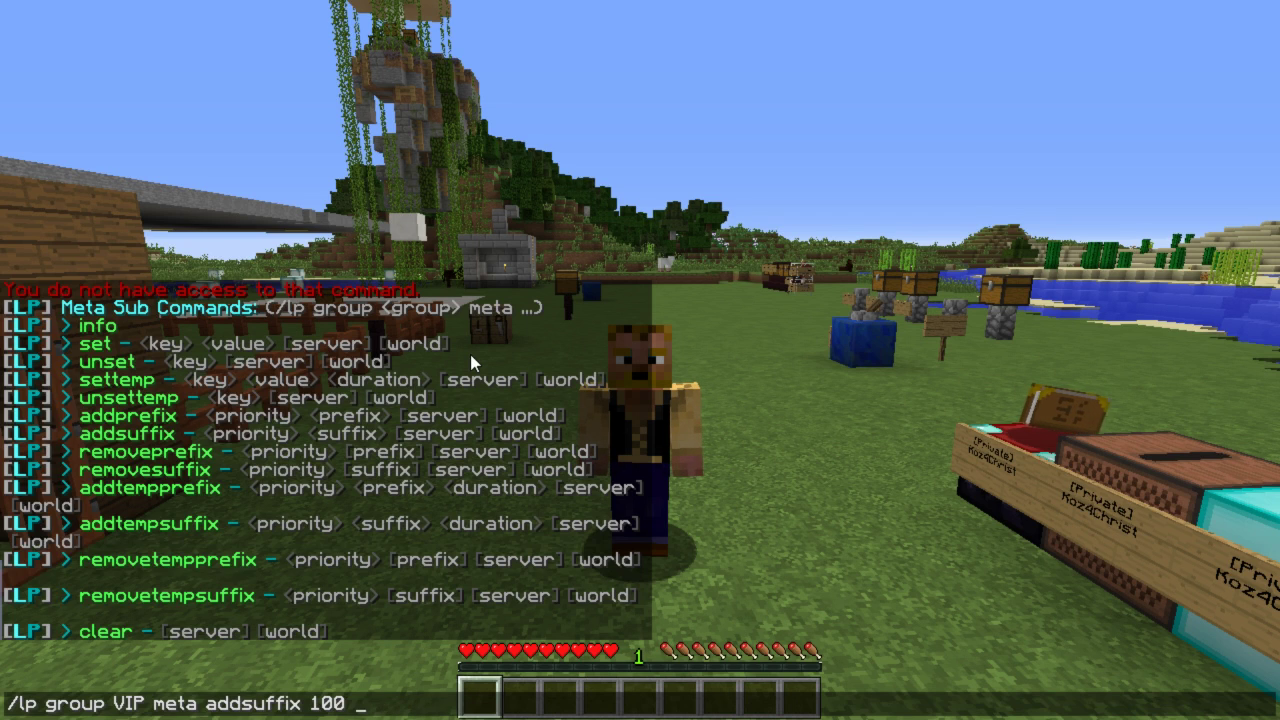
text(" [VIP")
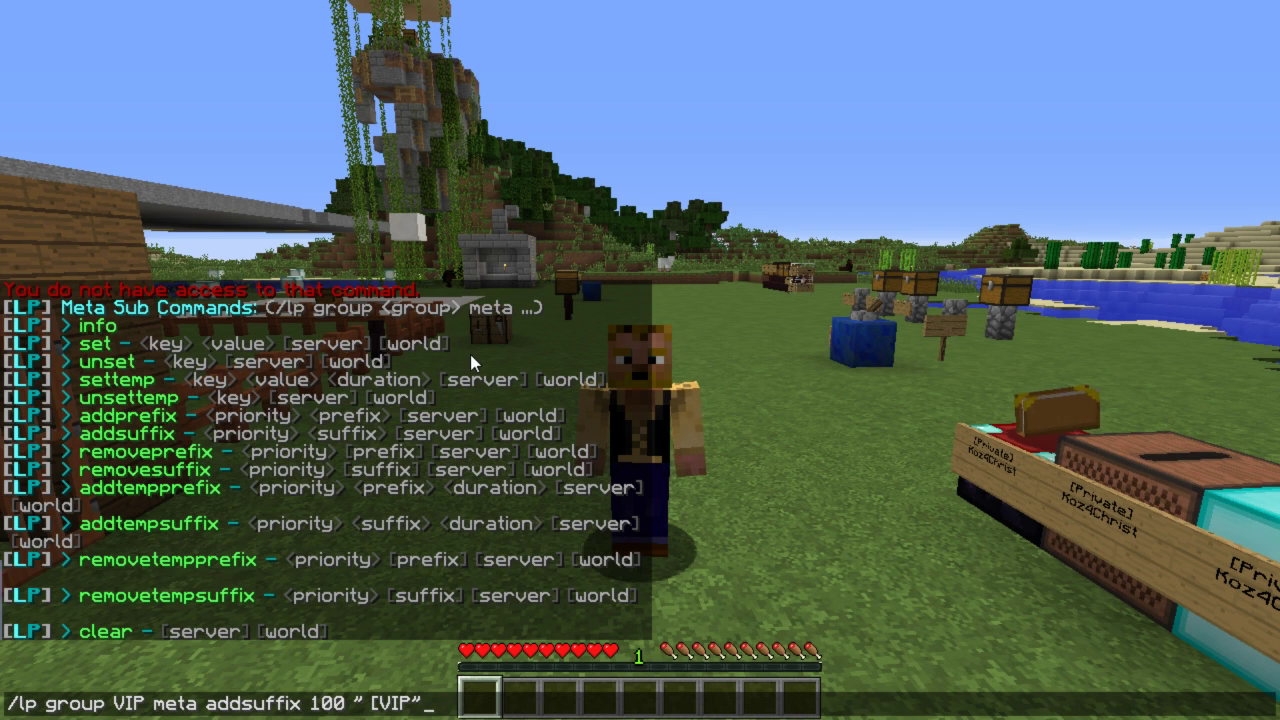
key(Return)
text(t)
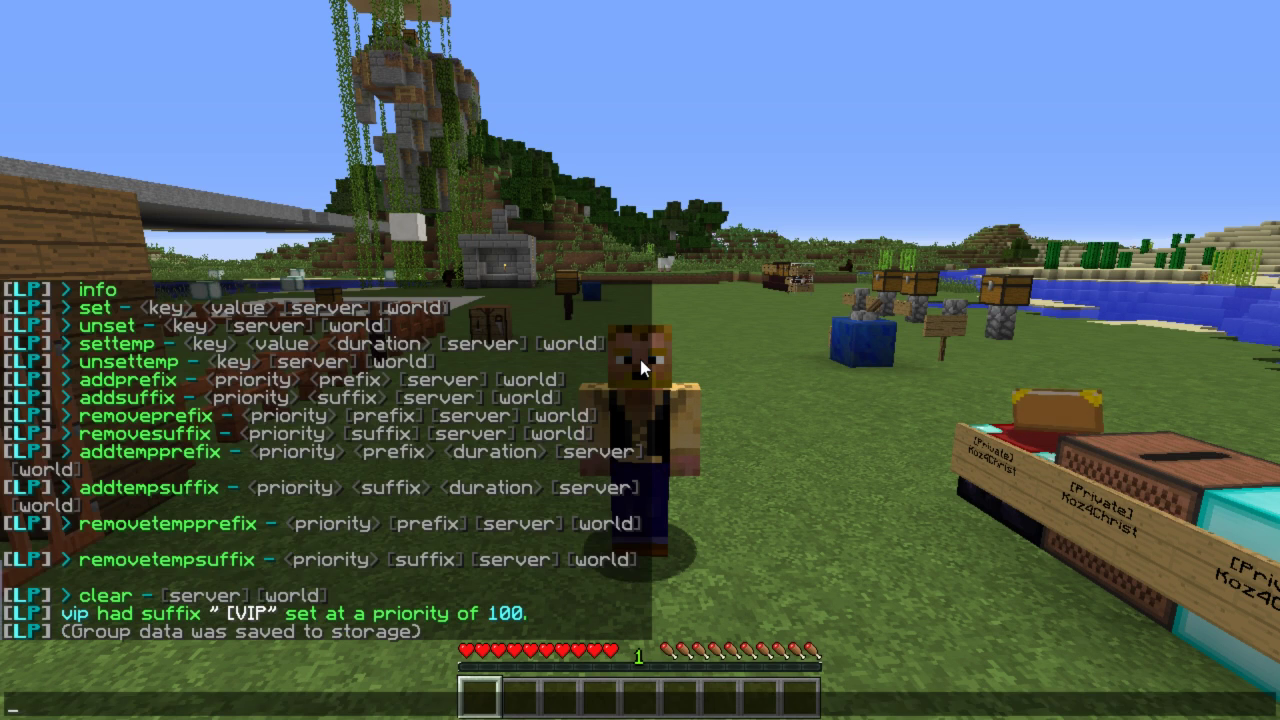
text(est)
key(Return)
key(t)
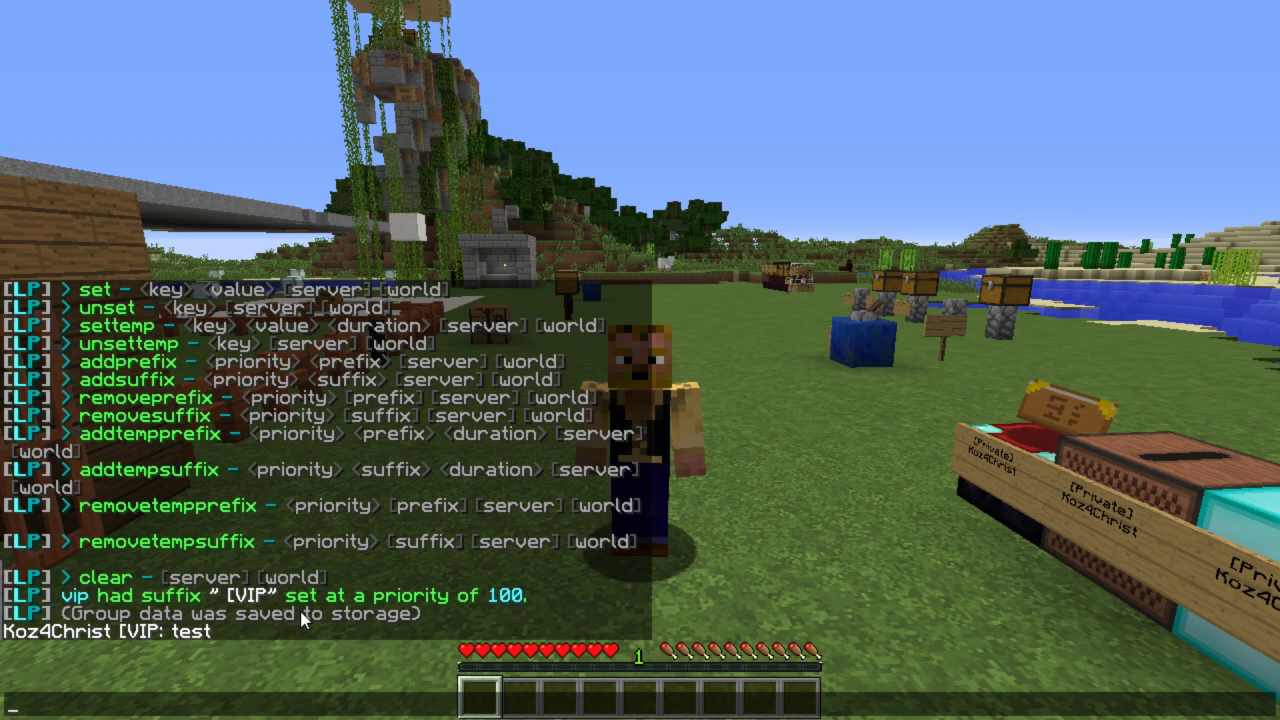
Clear all meta from the VIP group with /lp group VIP meta clear
key(Up)
key(Up)
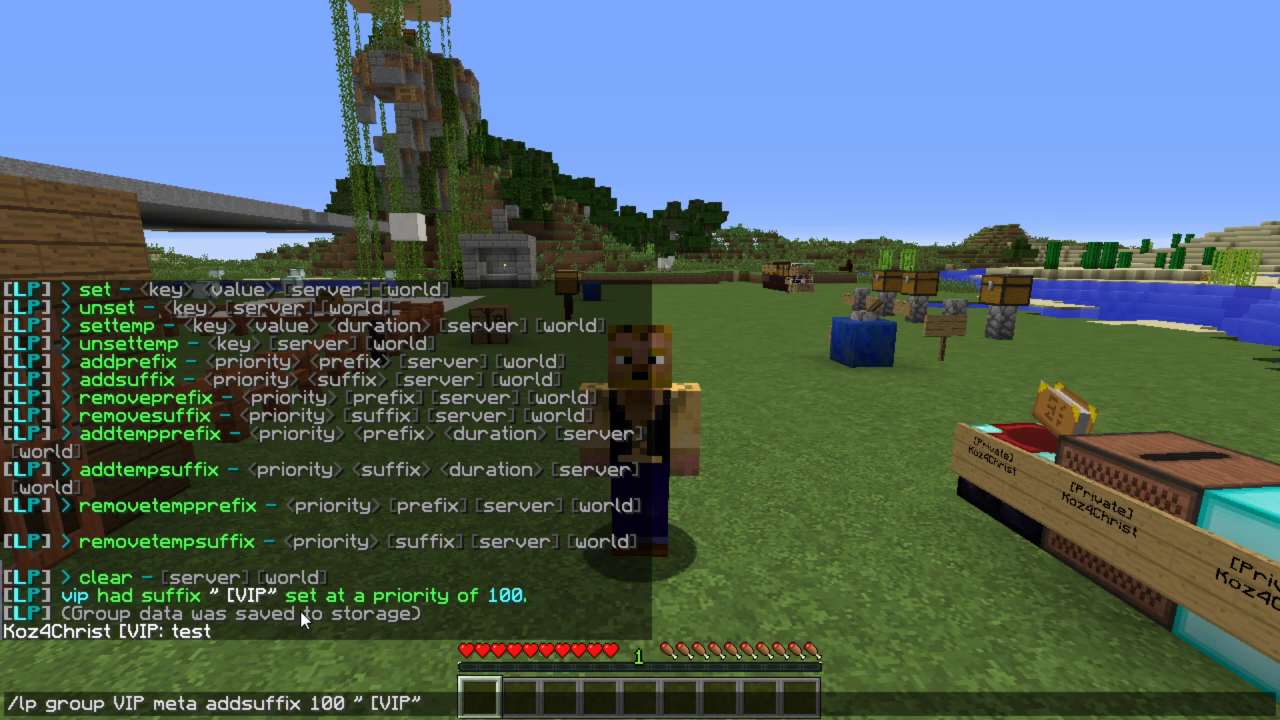
key(shift+Left)
key(shift+Left)
key(shift+Left)
key(shift+Left)
key(shift+Left)
key(shift+Left)
key(shift+Left)
key(BackSpace)
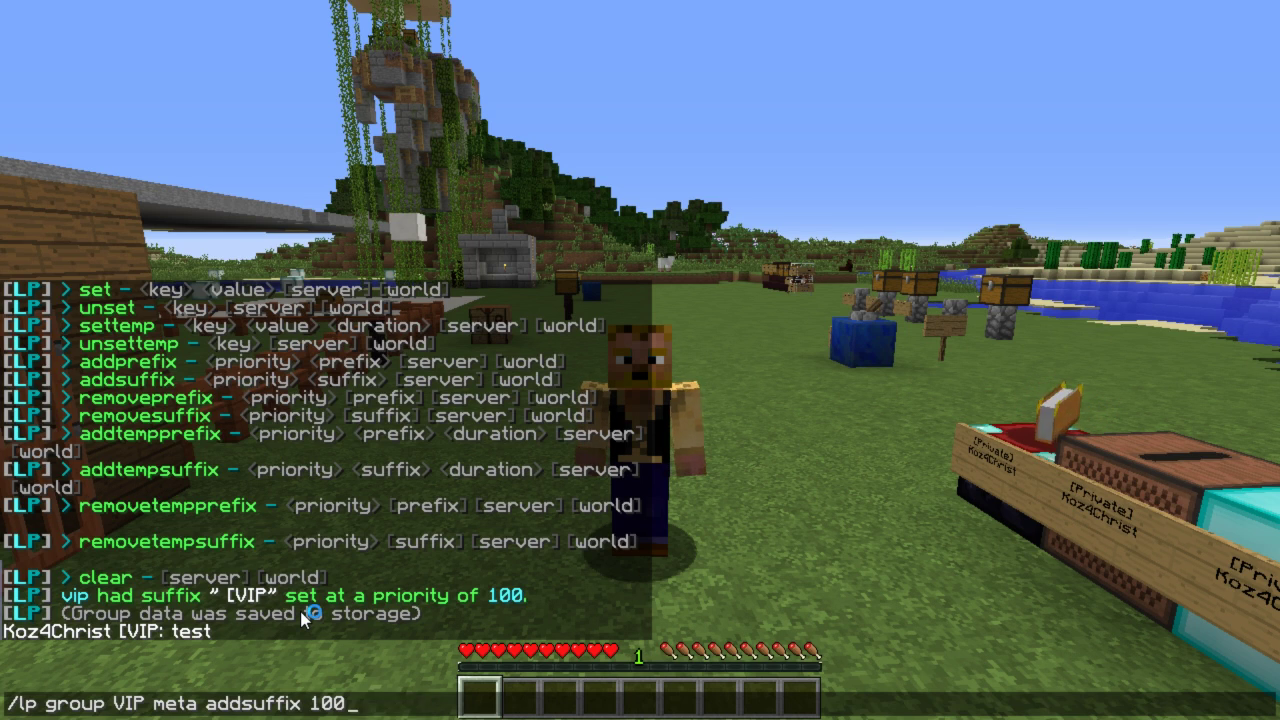
key(BackSpace)
key(BackSpace)
key(BackSpace)
key(BackSpace)
key(BackSpace)
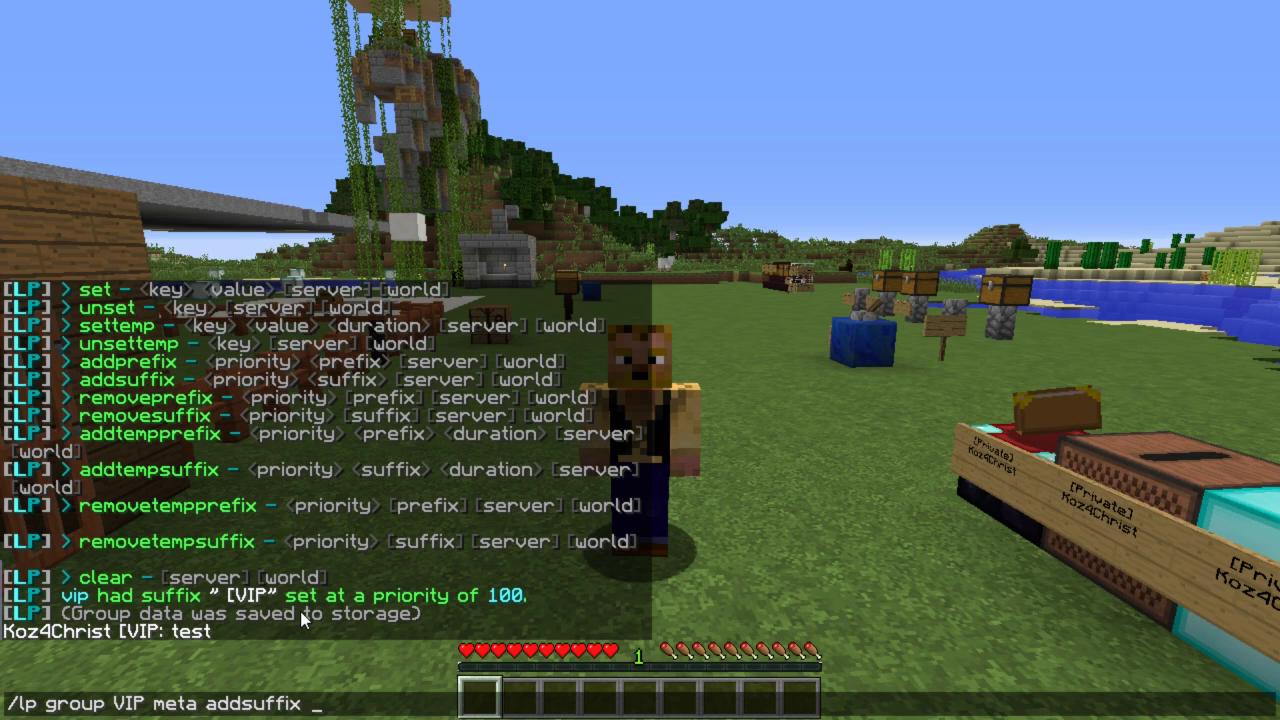
key(BackSpace)
key(BackSpace)
key(BackSpace)
key(BackSpace)
key(BackSpace)
key(BackSpace)
key(BackSpace)
key(BackSpace)
text(c;)
key(BackSpace)
text(lear)
key(Return)
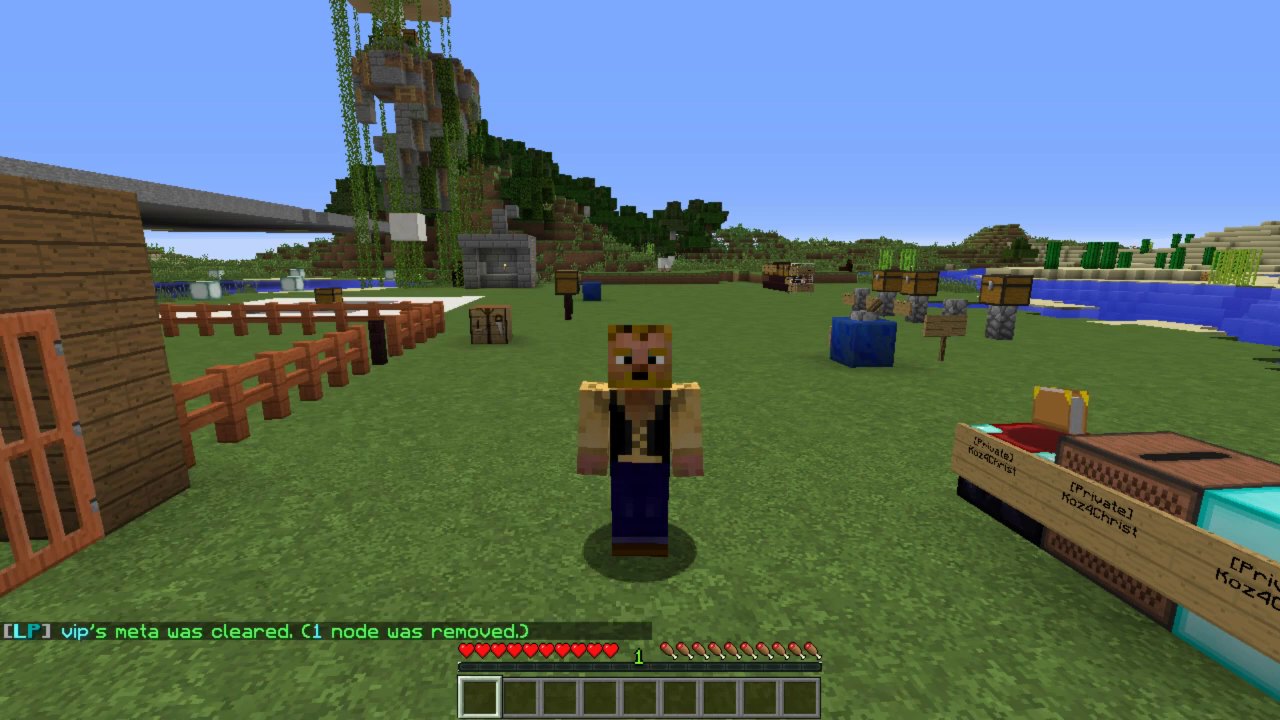
key(t)
Add the colour-coded " &3[VIP]" suffix at priority 100 and confirm it with a 'test' message
key(Up)
key(Up)
key(Up)
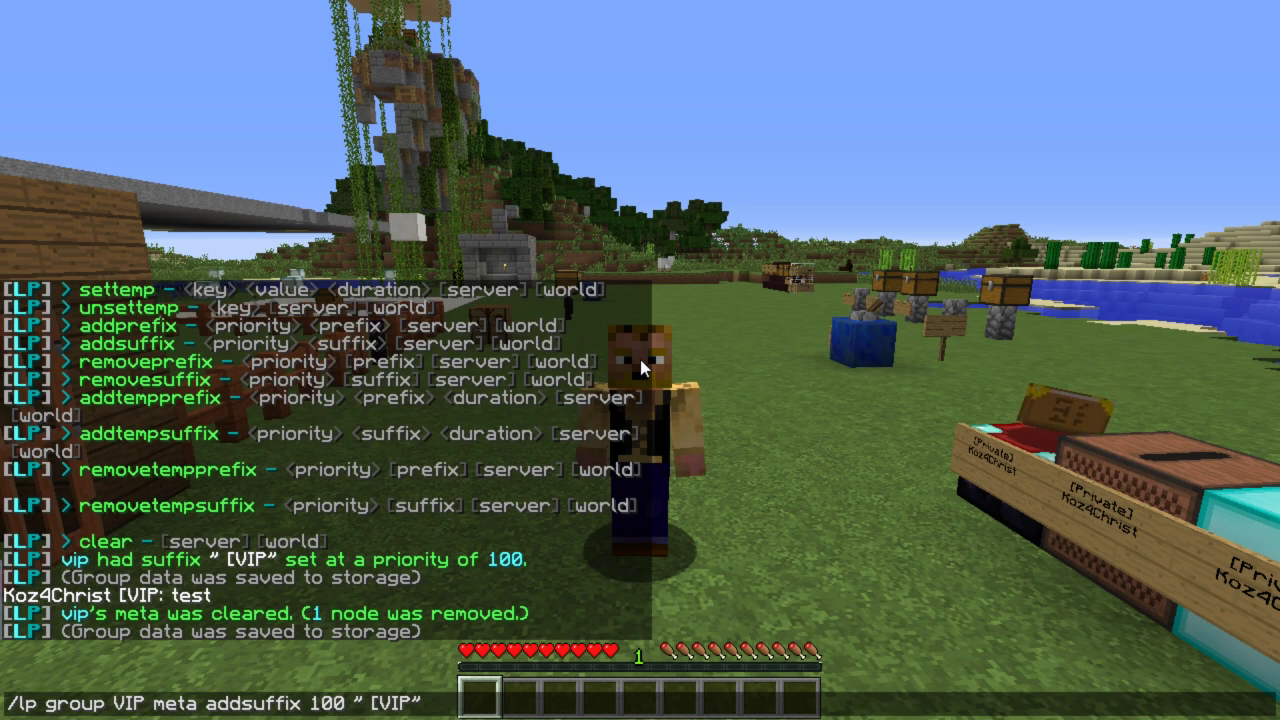
text(])
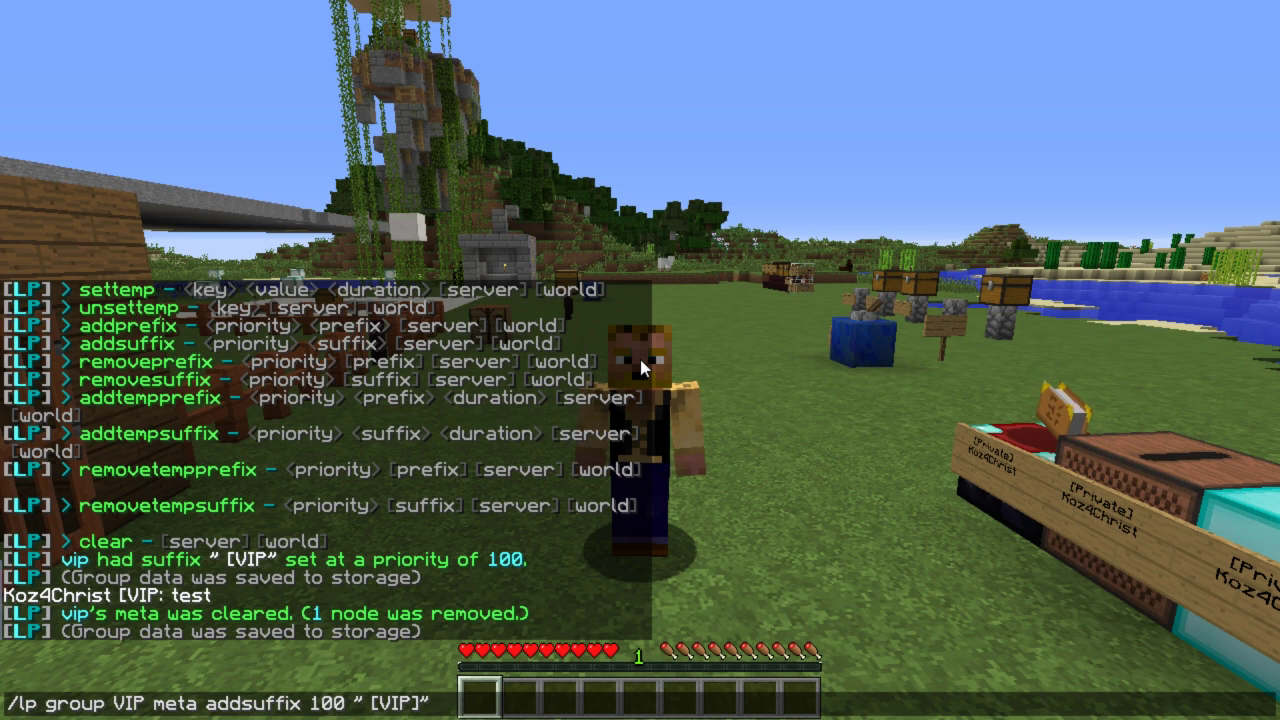
text(&3)
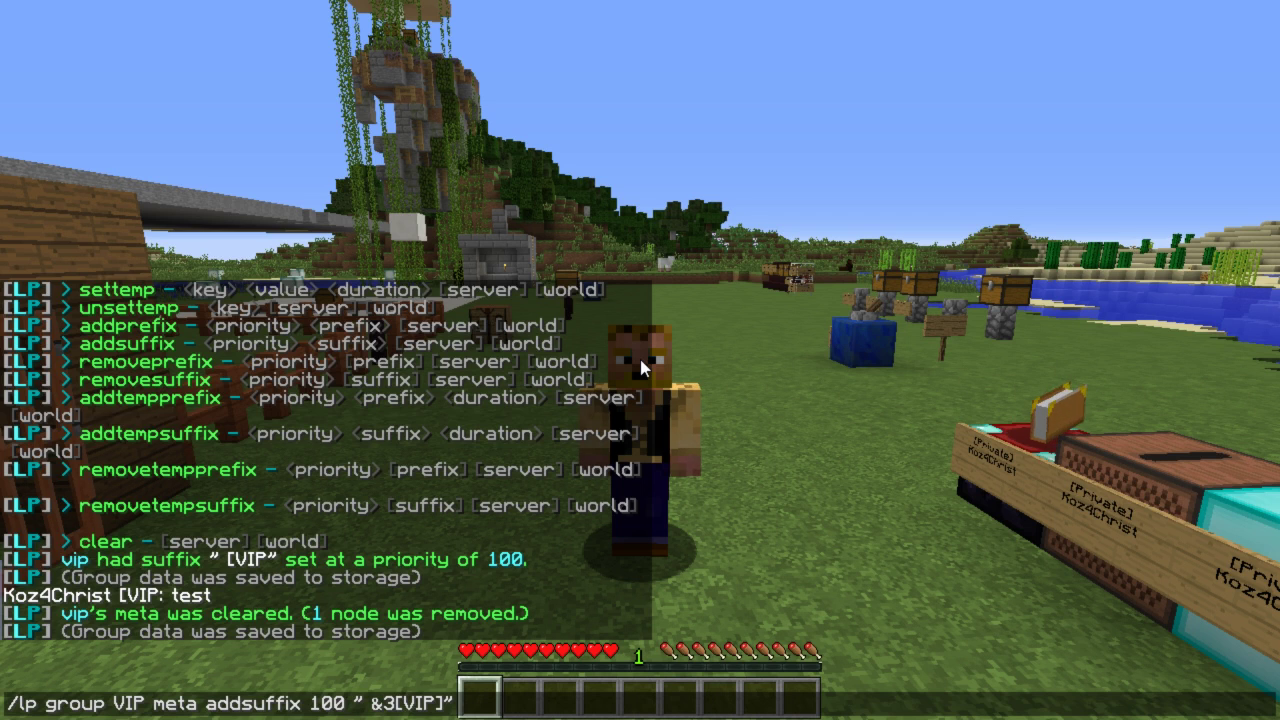
key(Return)
text(ttest)
key(Return)
key(t)
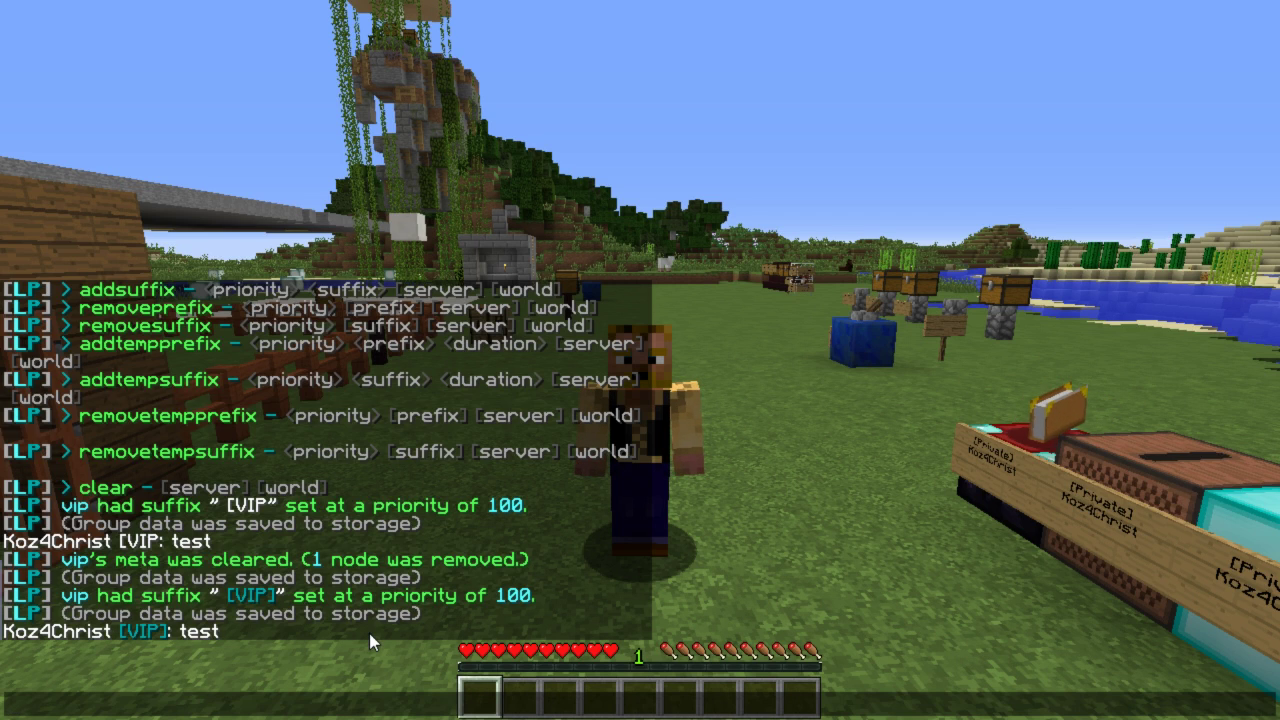
Grant the default group essentials.spawn and test the /spawn command
text(/lp group )
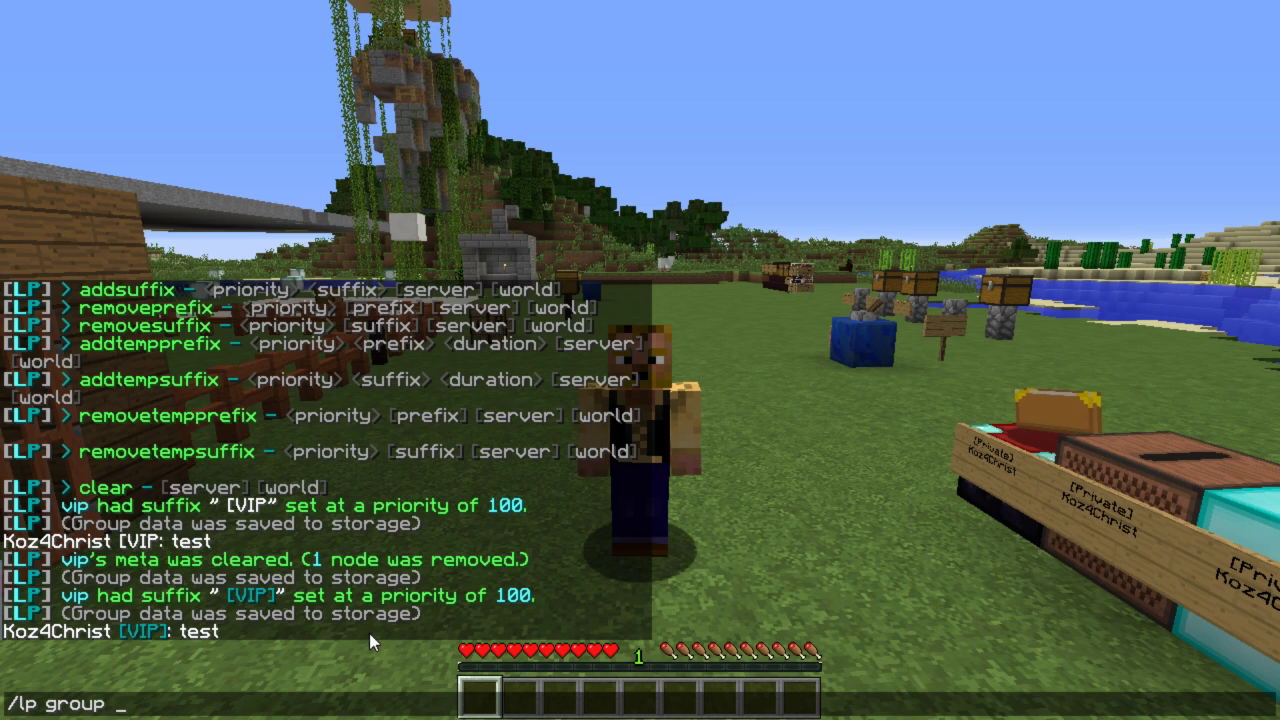
text(default per)
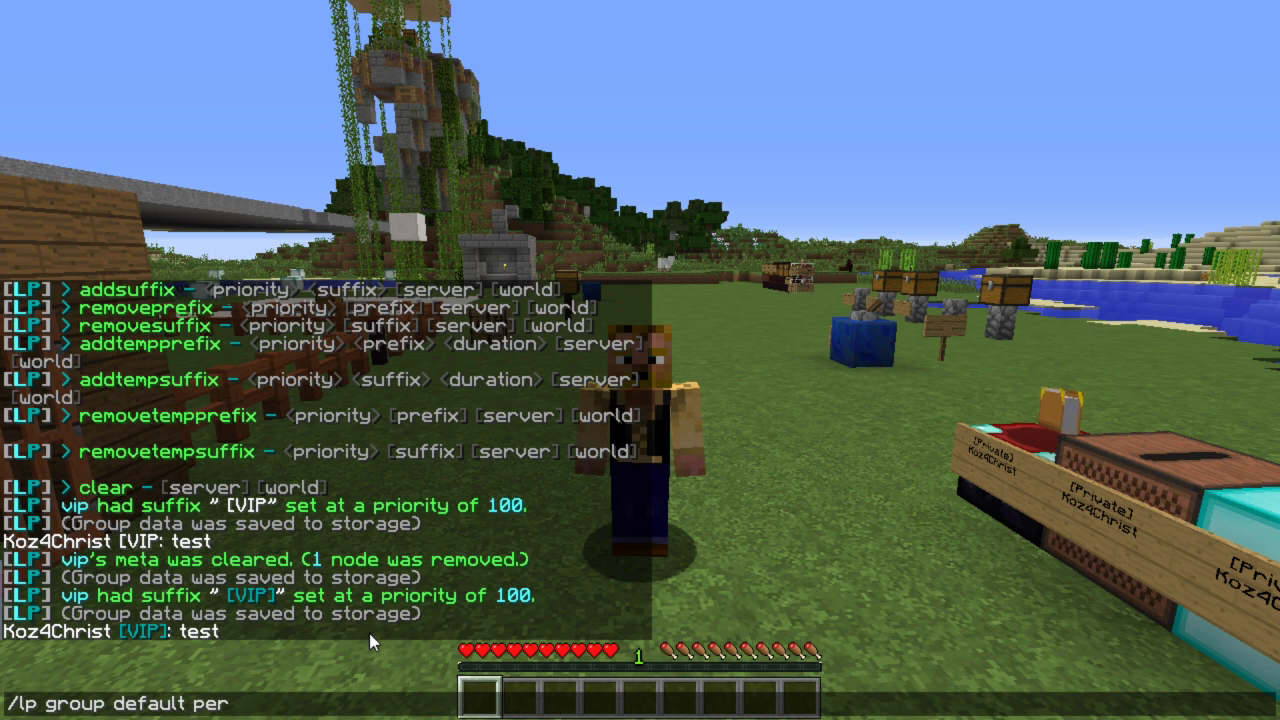
text(mission set e)
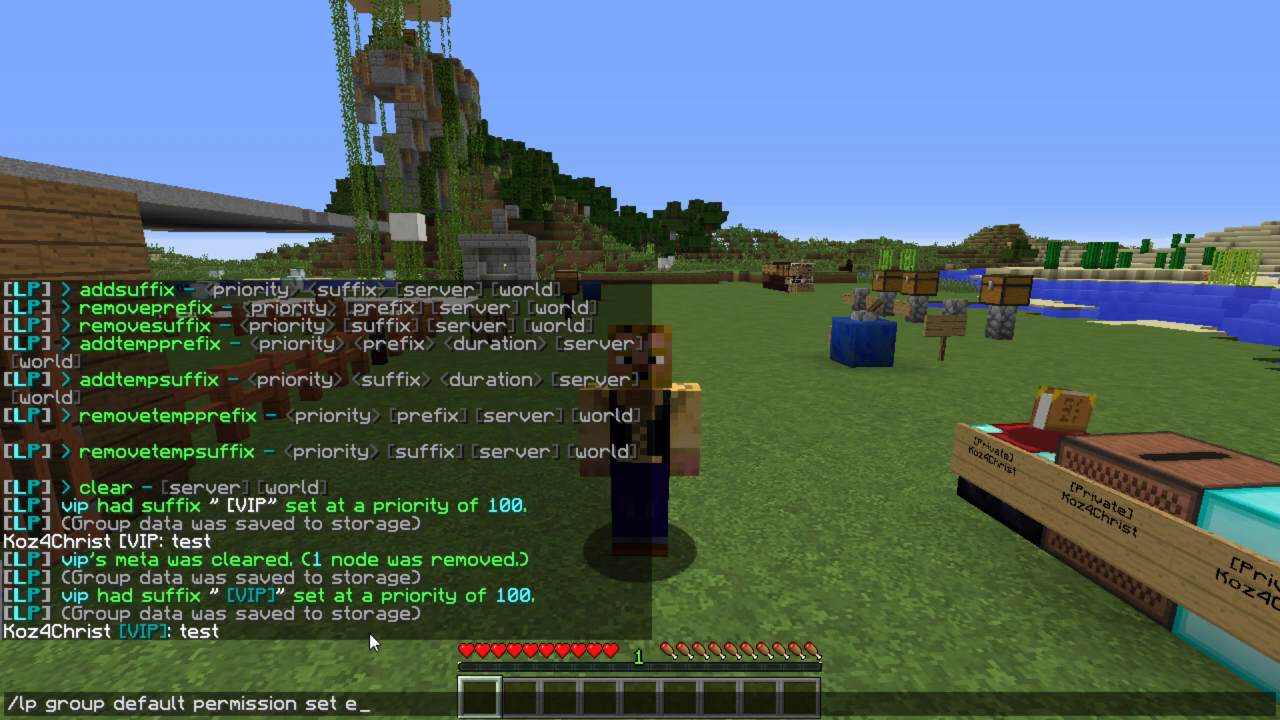
text(ssentials.spawn)
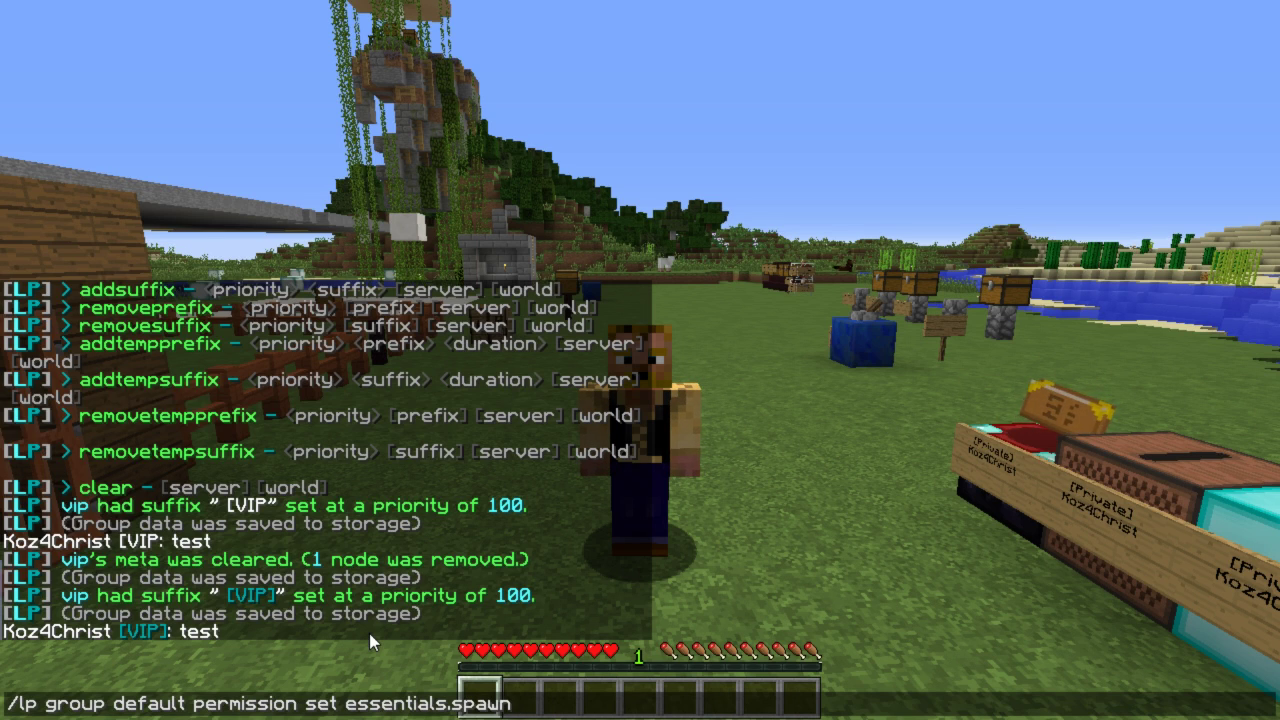
key(Return)
text(t/spawn)
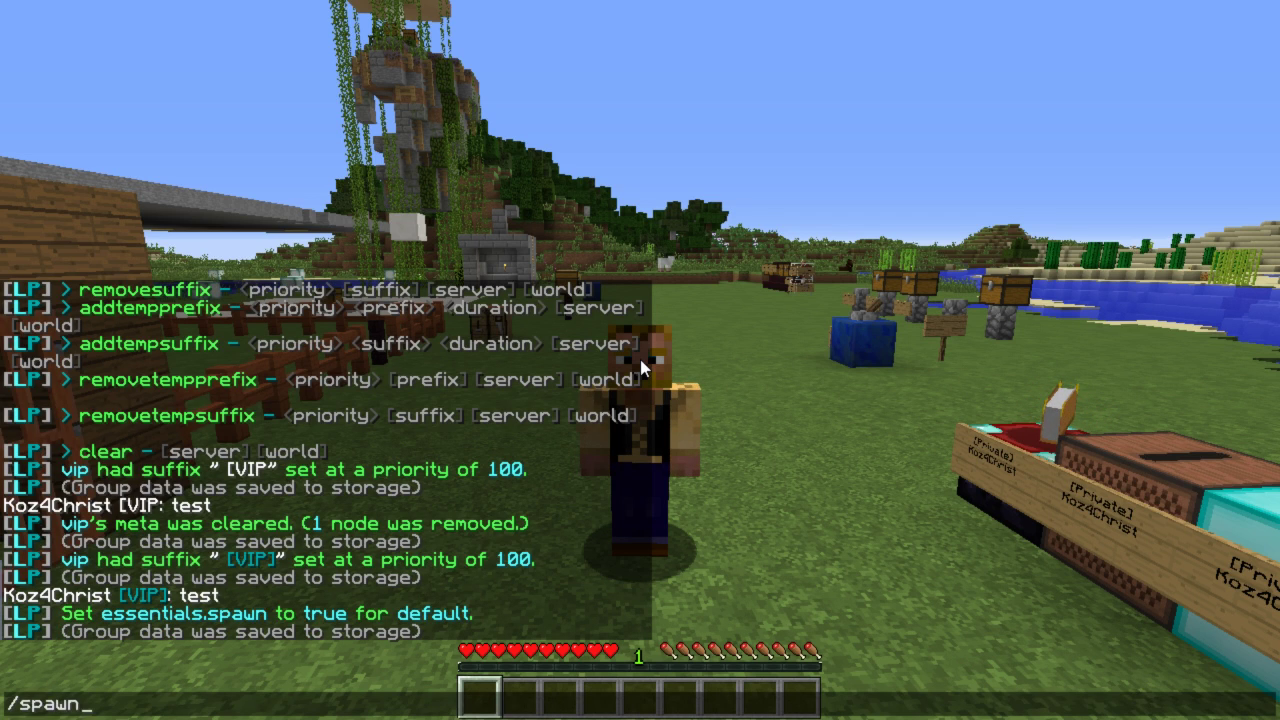
key(Return)
key(t)
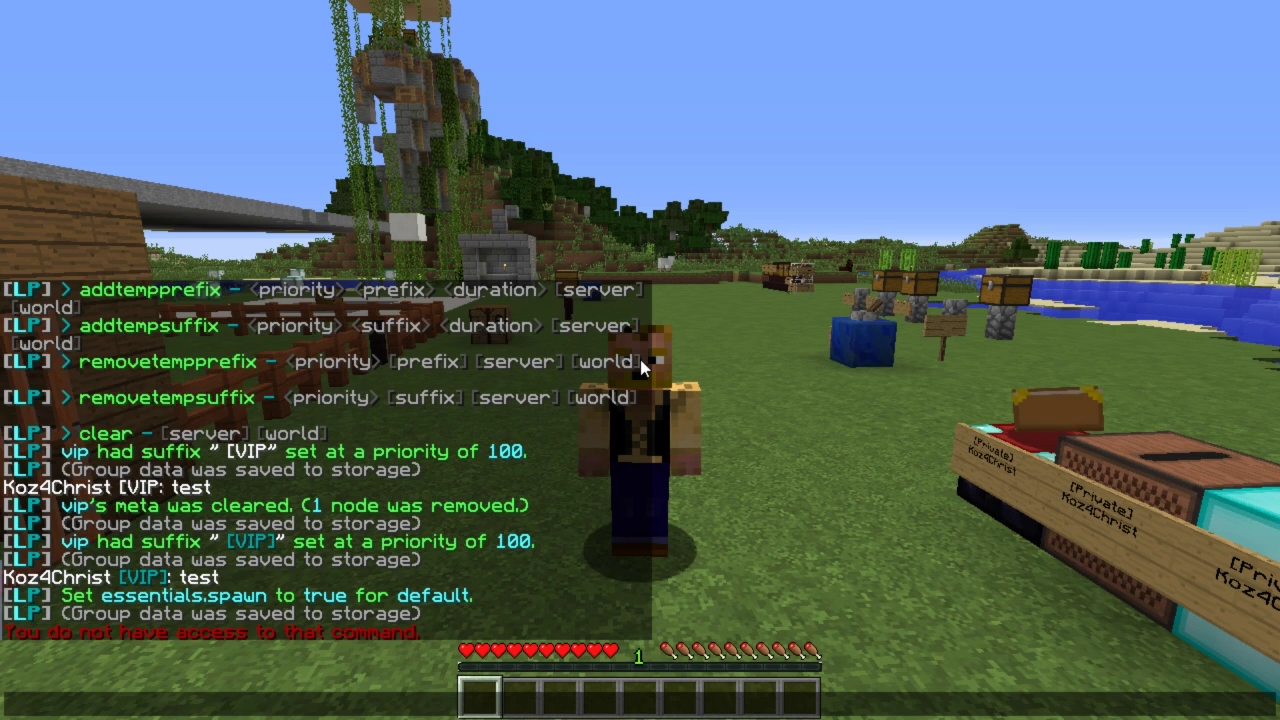
Make VIP inherit default's permissions with /lp group VIP parents add default
text(/lp )
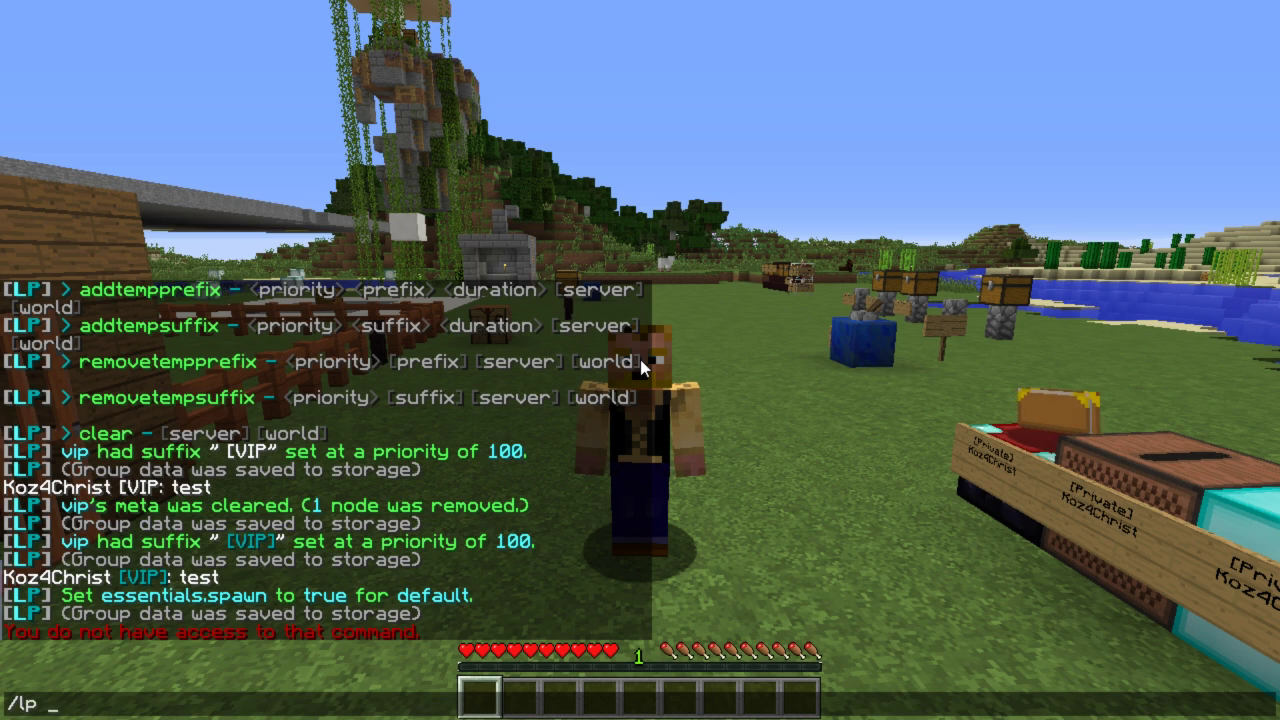
text(group VIP pare)
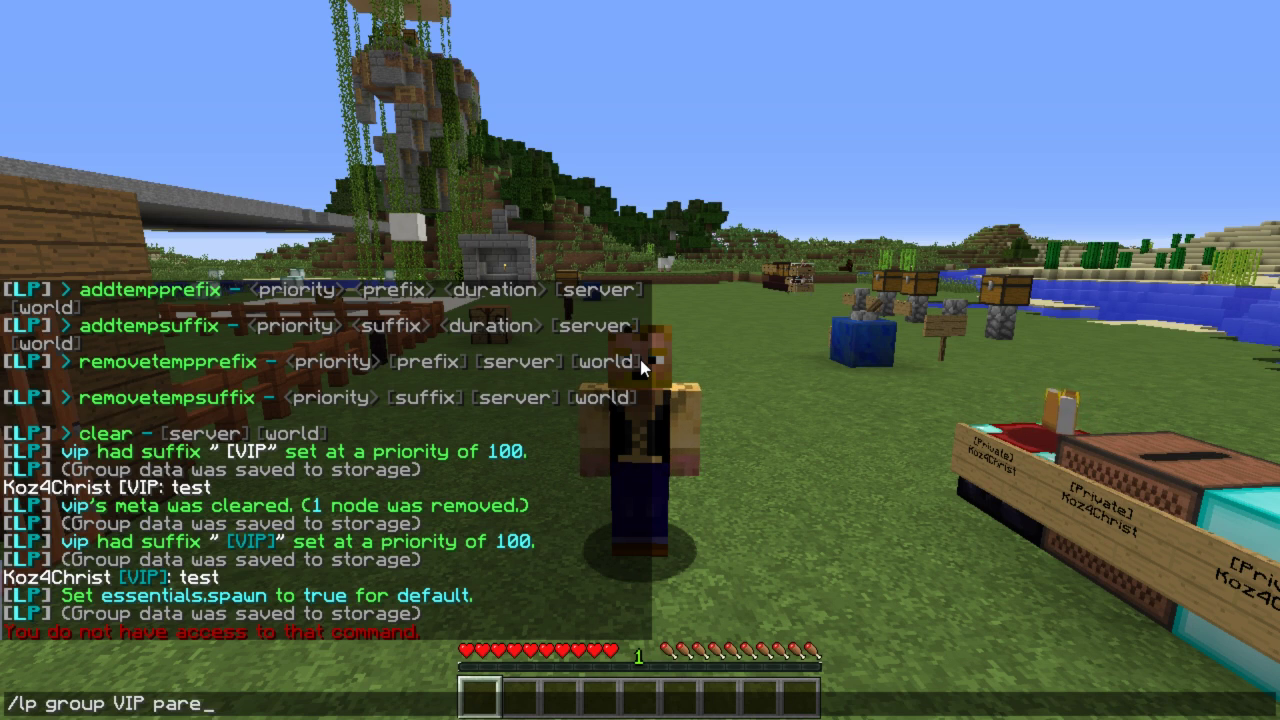
text(nts add default)
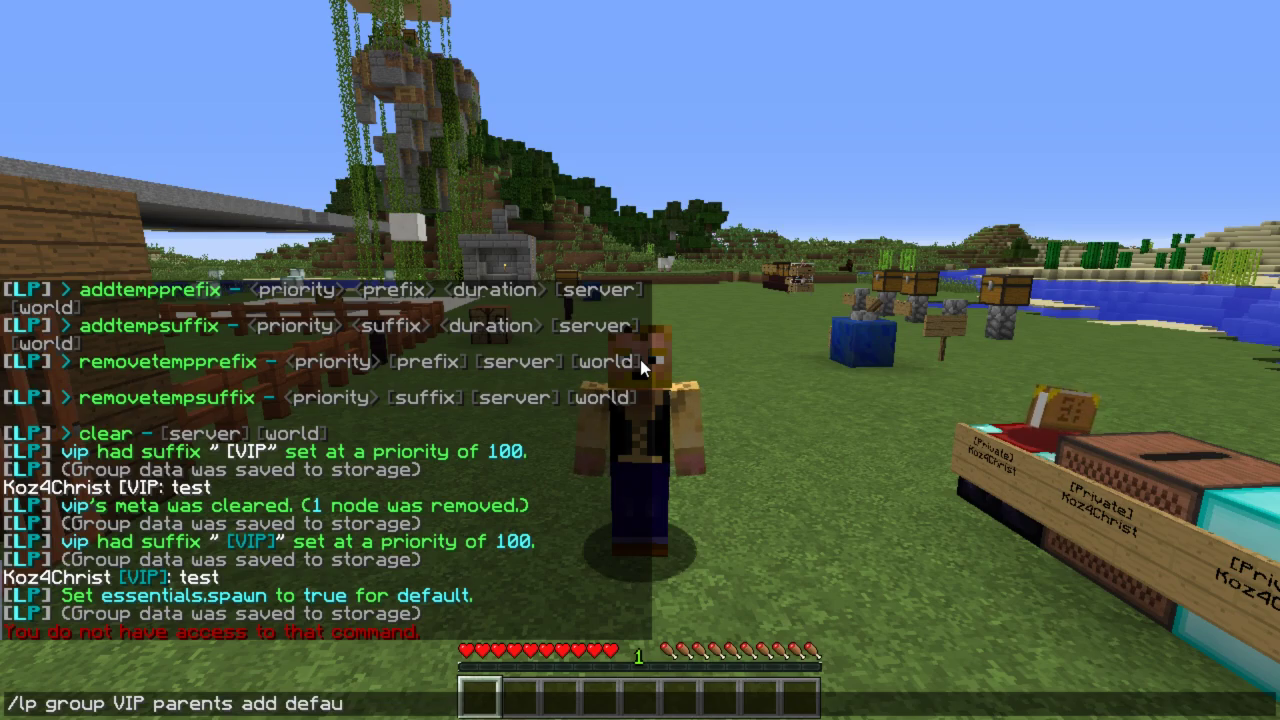
key(Return)
key(w)
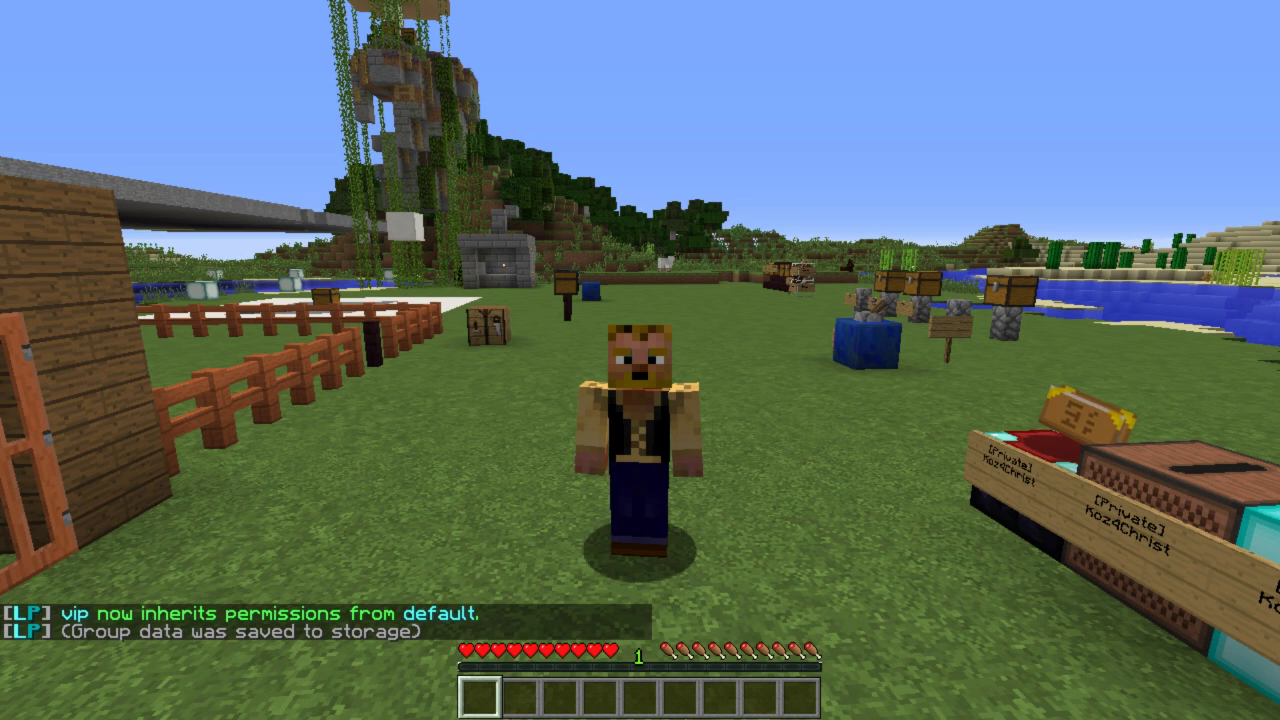
key(t)
Run /spawn to teleport to spawn, then switch camera views to look over the spawn area
text(/sawp)
key(BackSpace)
key(BackSpace)
key(BackSpace)
text(pawn)
key(Return)
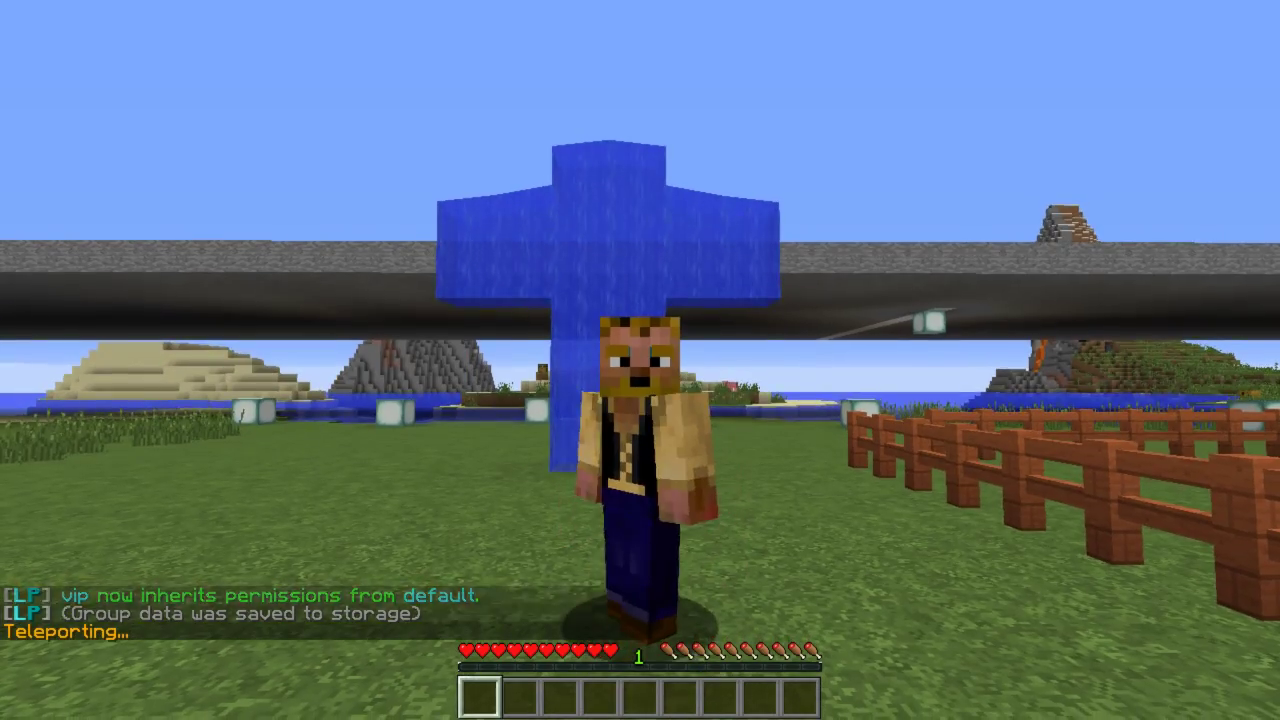
key(F5)
key(s)
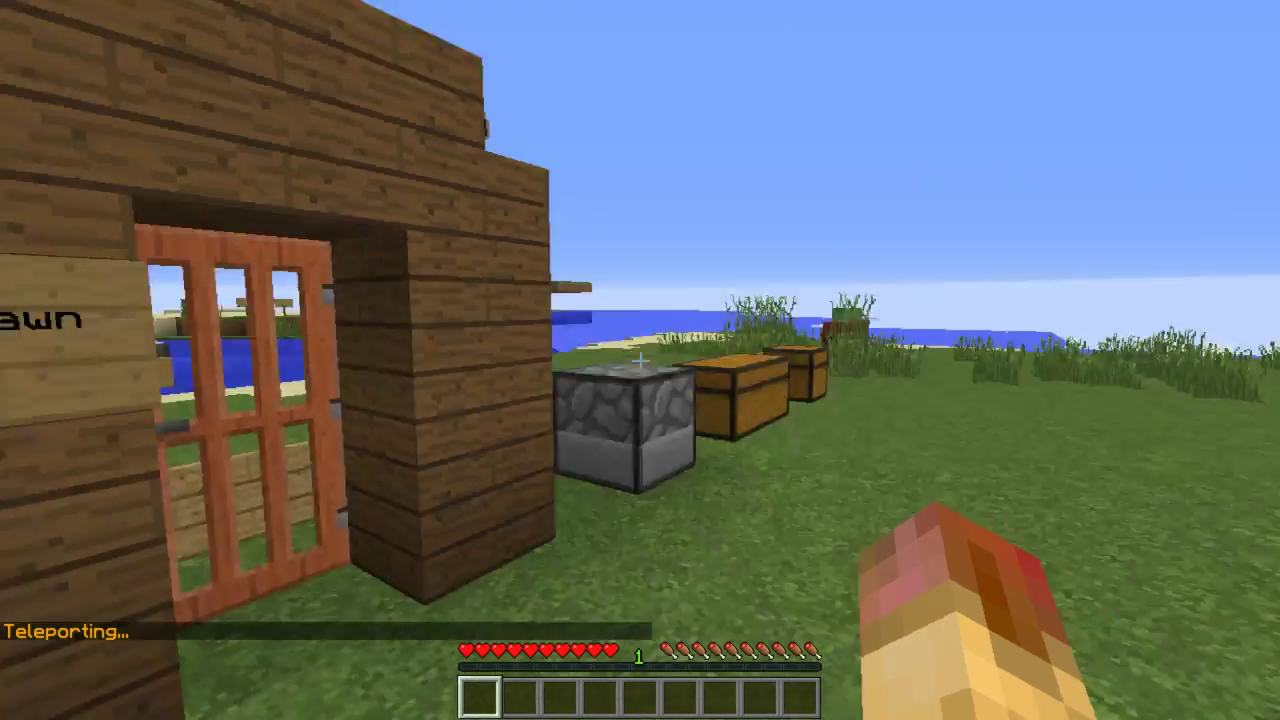
key(w)
key(w)
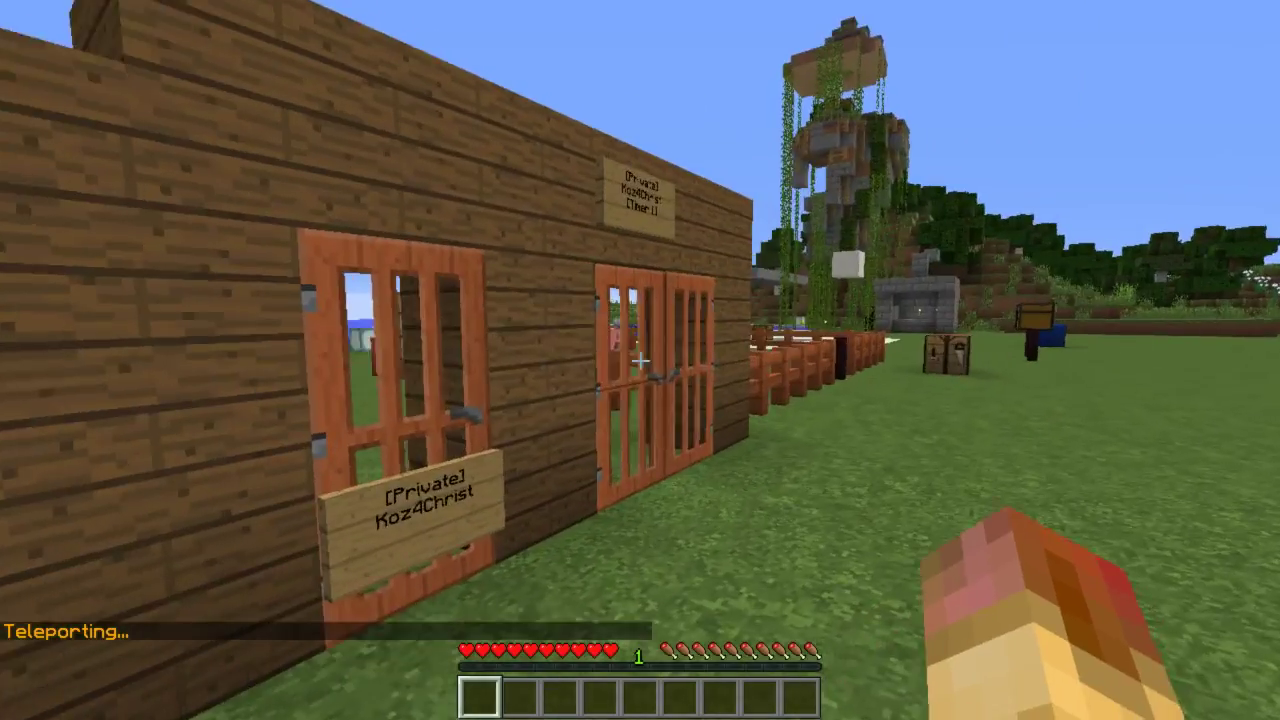
key(F5)
key(F5)
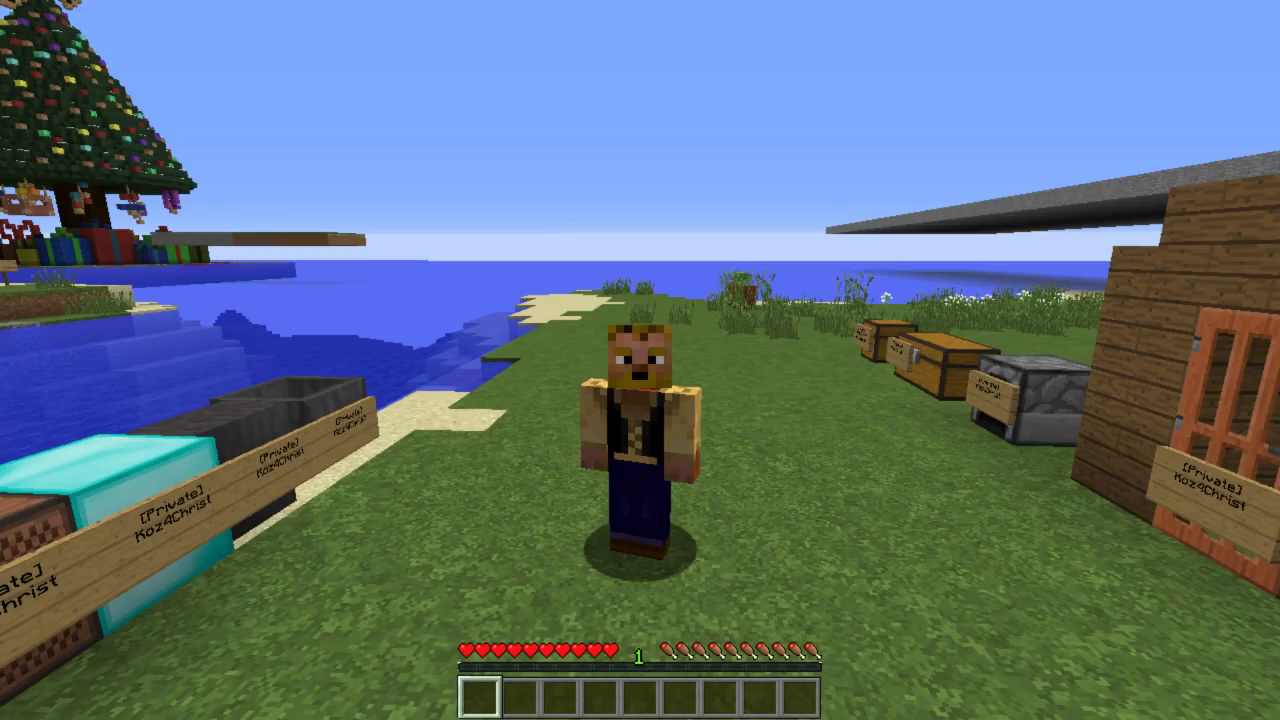